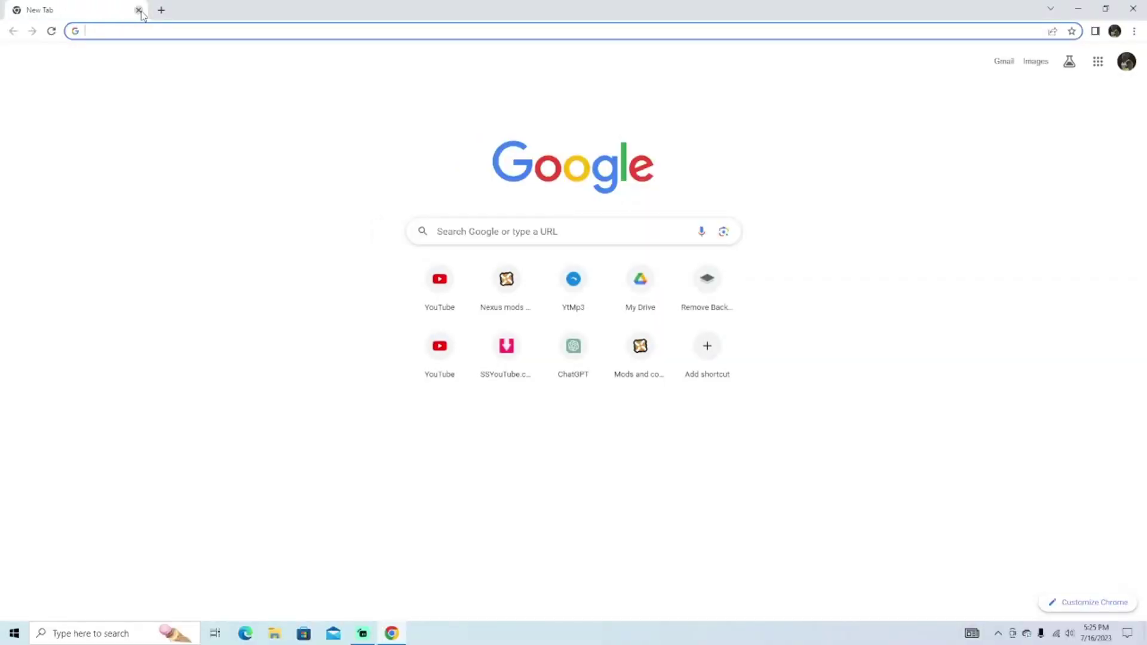
Go to nexusmods.com and open the Marvel's Spider-Man Remastered game page from the list of games
type("nexusmods.com")
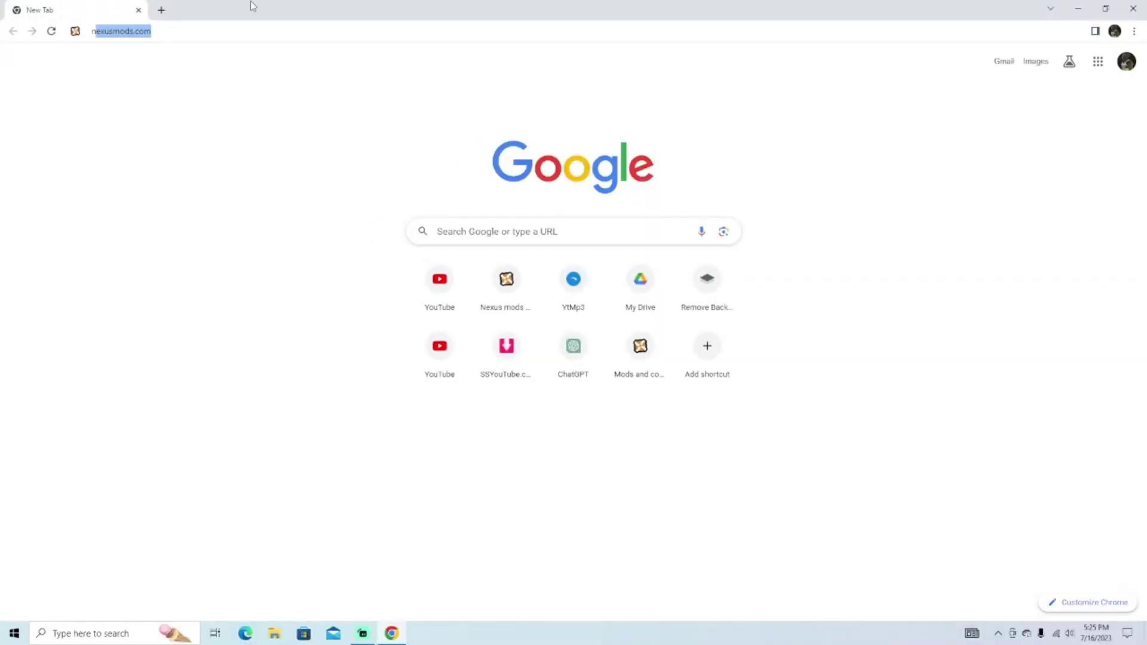
key("Return")
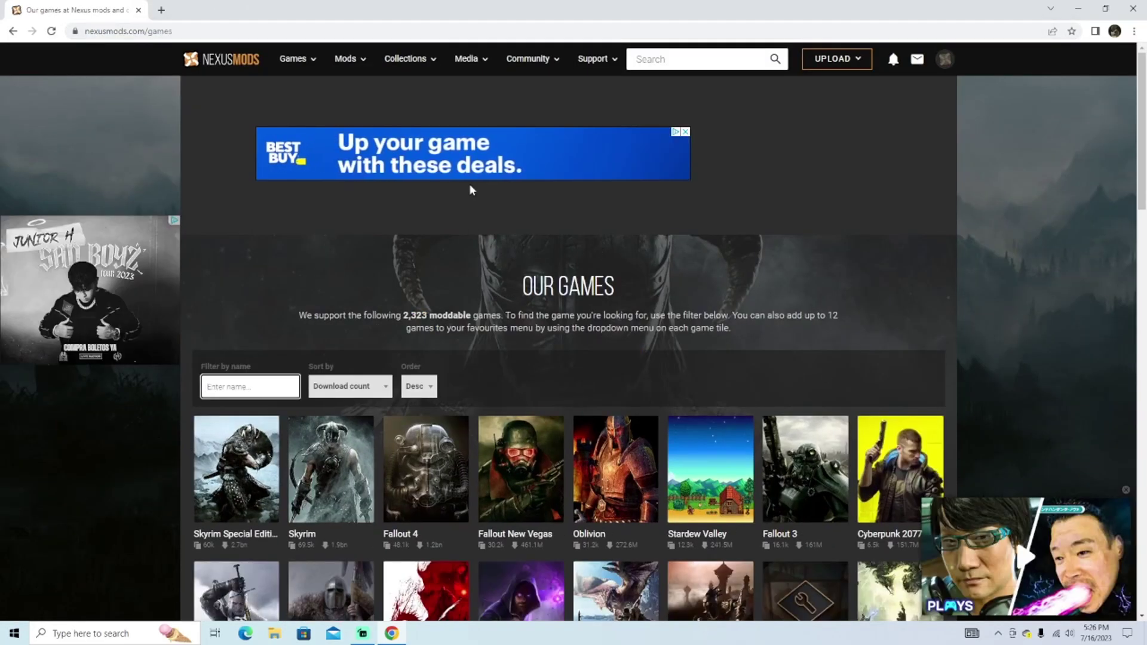
scroll(550, 227, "down", 3)
scroll(551, 226, "down", 9)
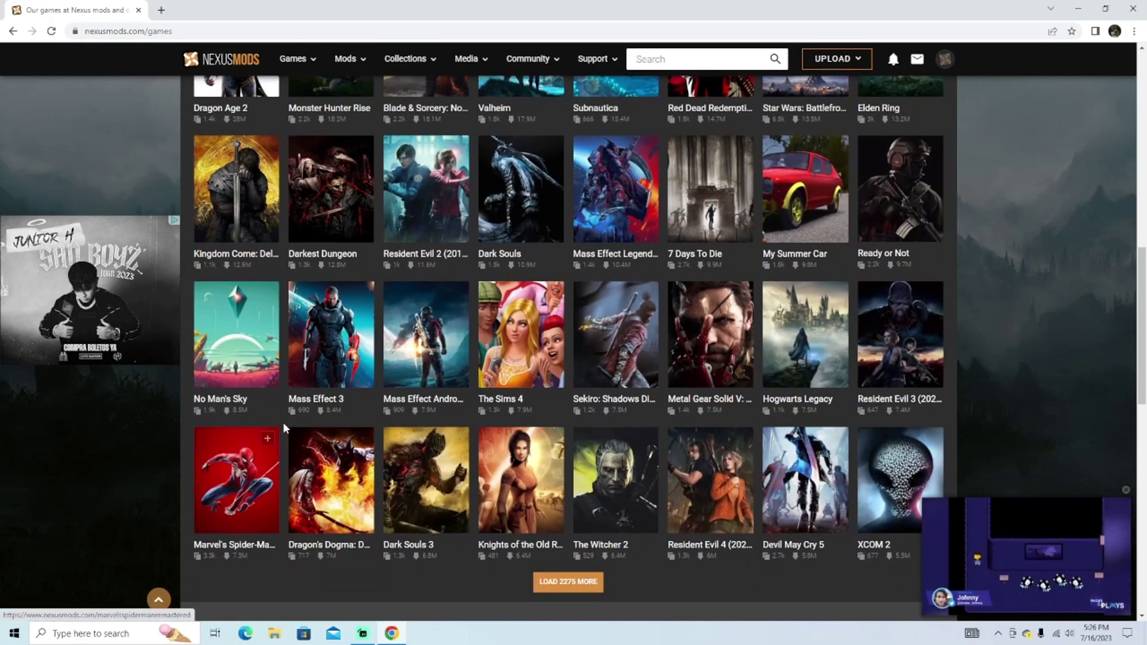
left_click(264, 495)
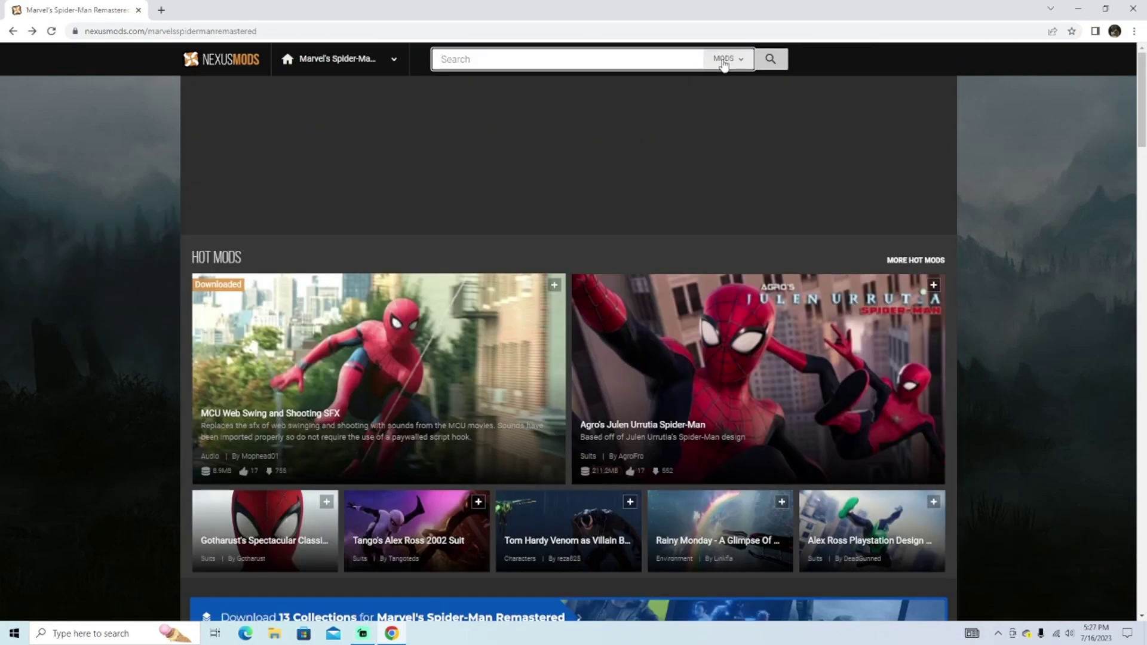
Search the game's mods for "modding tool" and open the Spider-Man PC Modding Tool page
type("modding tool")
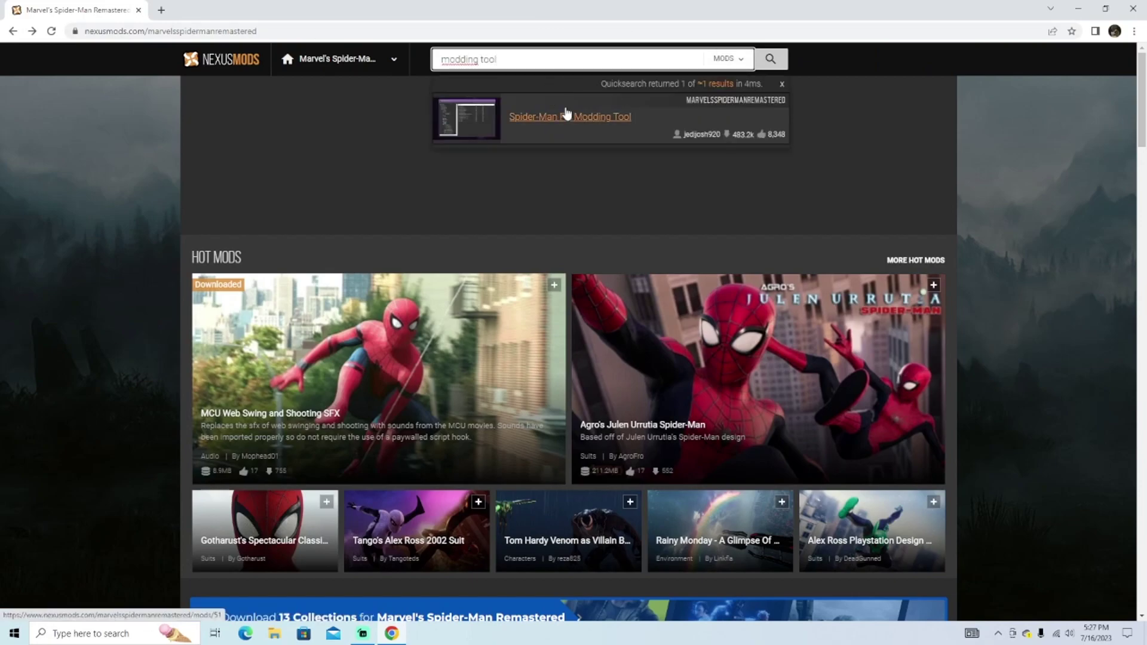
left_click(569, 117)
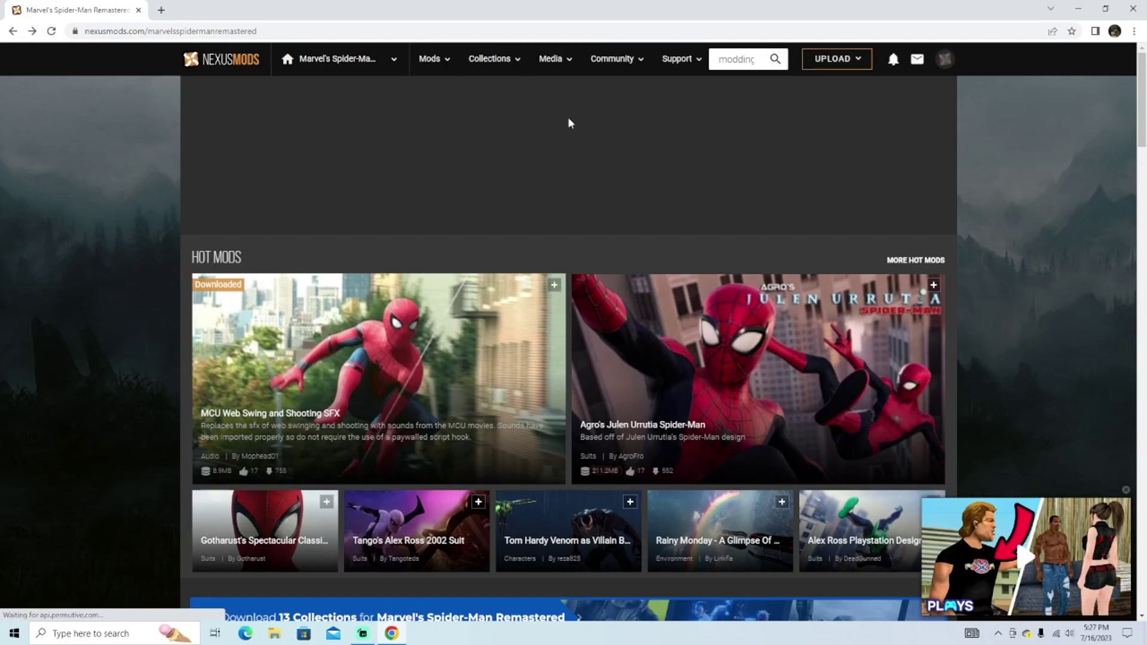
left_click(762, 66)
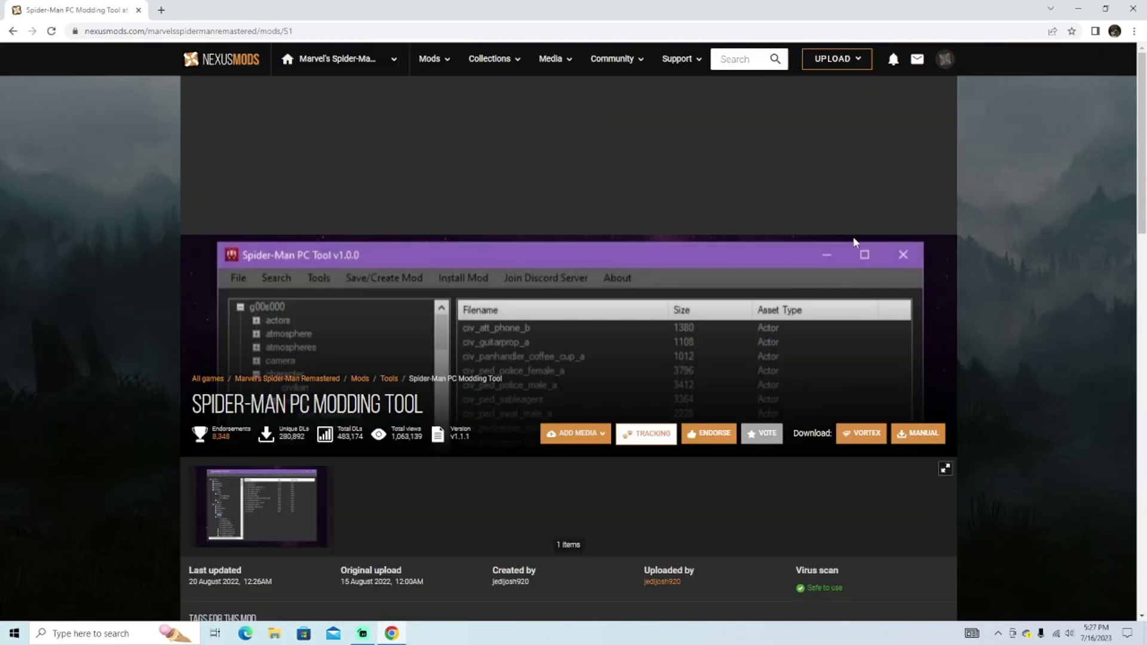
Download the SpiderManPCTool v1.1.1 zip manually, using the free slow download
scroll(884, 251, "down", 3)
left_click(918, 263)
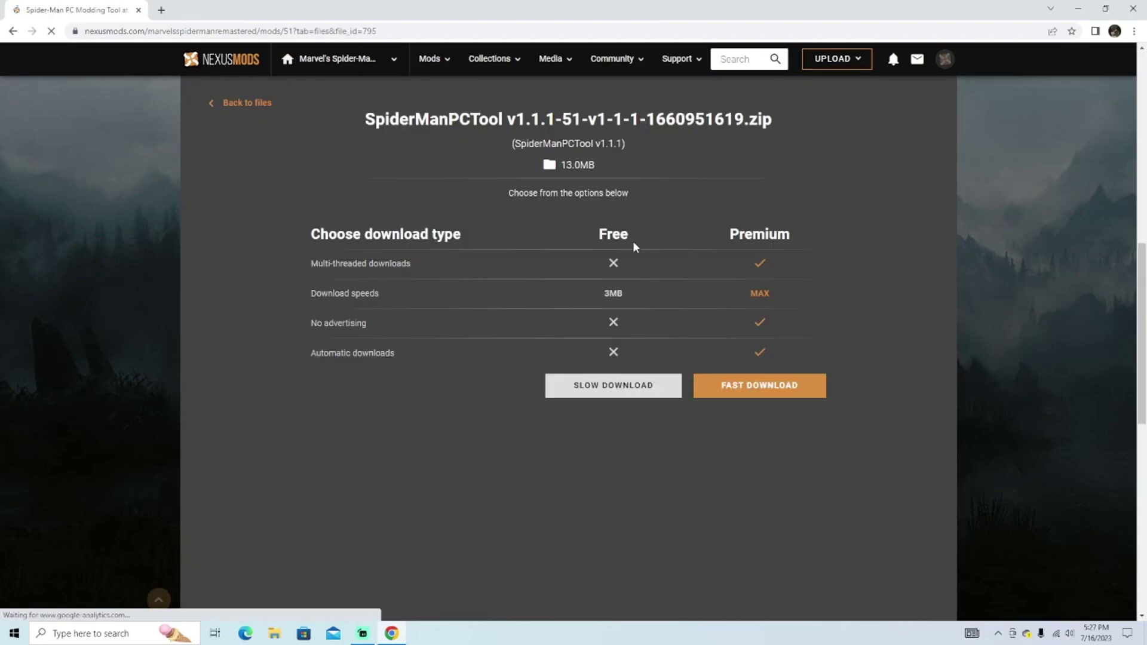
scroll(632, 245, "down", 2)
left_click(617, 268)
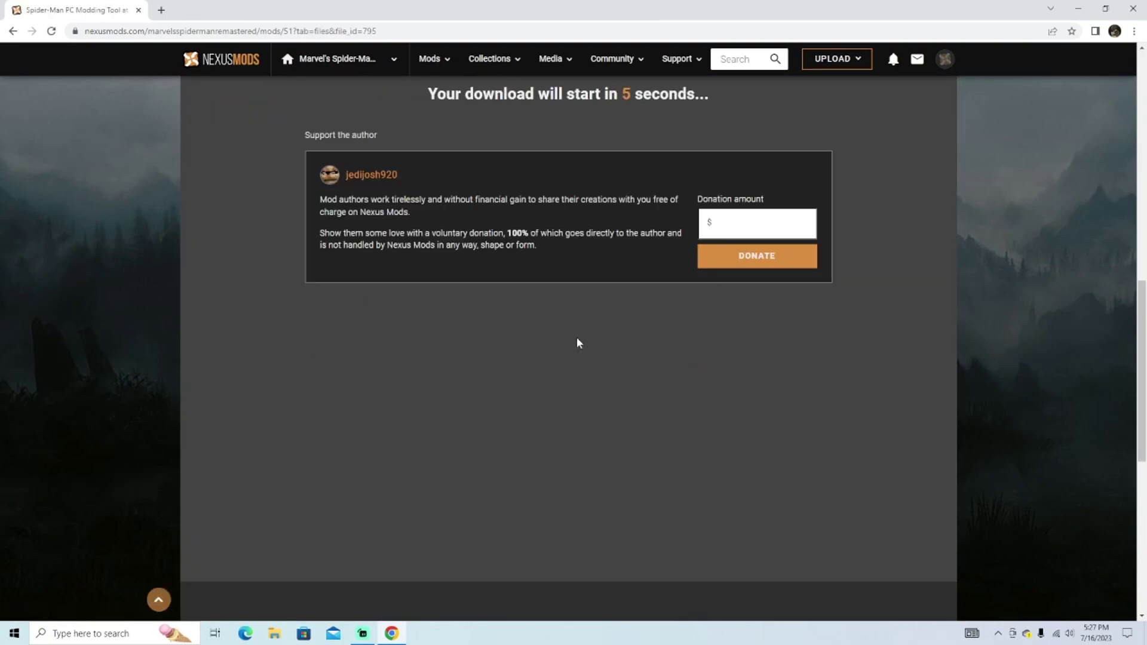
scroll(577, 343, "up", 2)
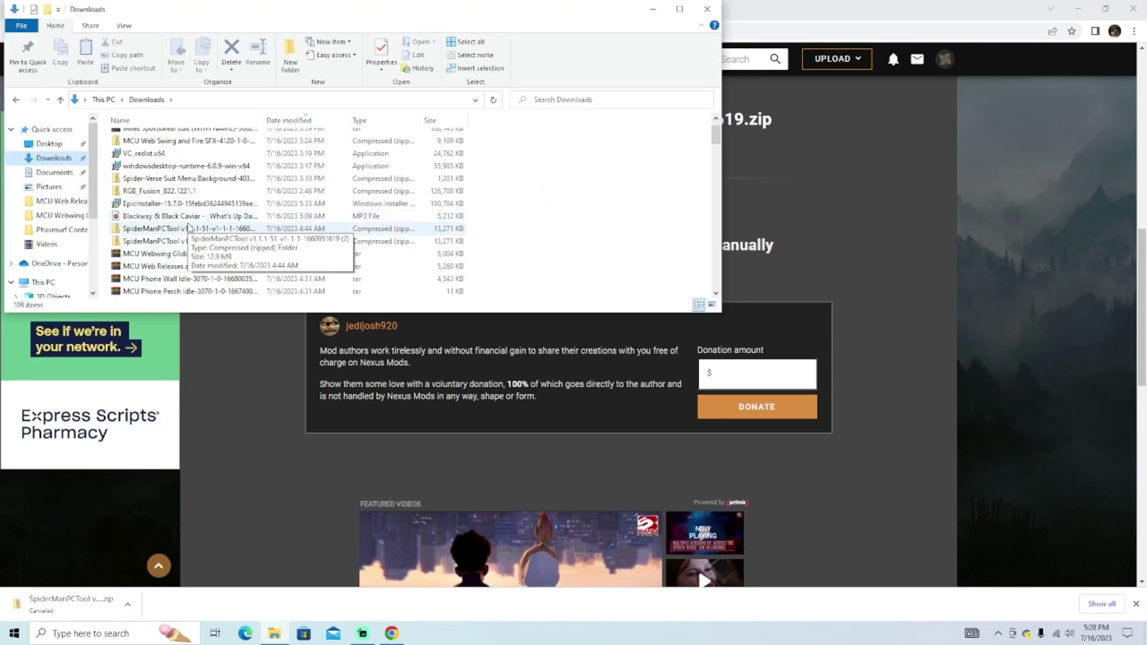
Open the SpiderManPCTool v1.1.1 zip in the Downloads folder and select all the files inside it
double_click(189, 230)
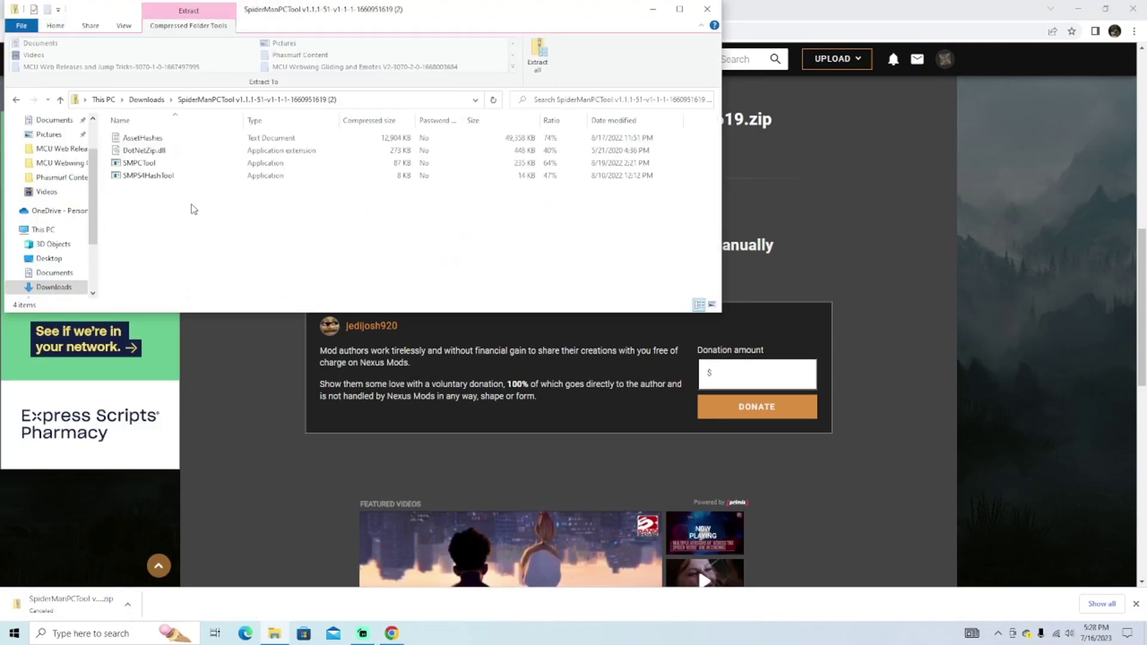
left_click_drag(191, 209, 179, 140)
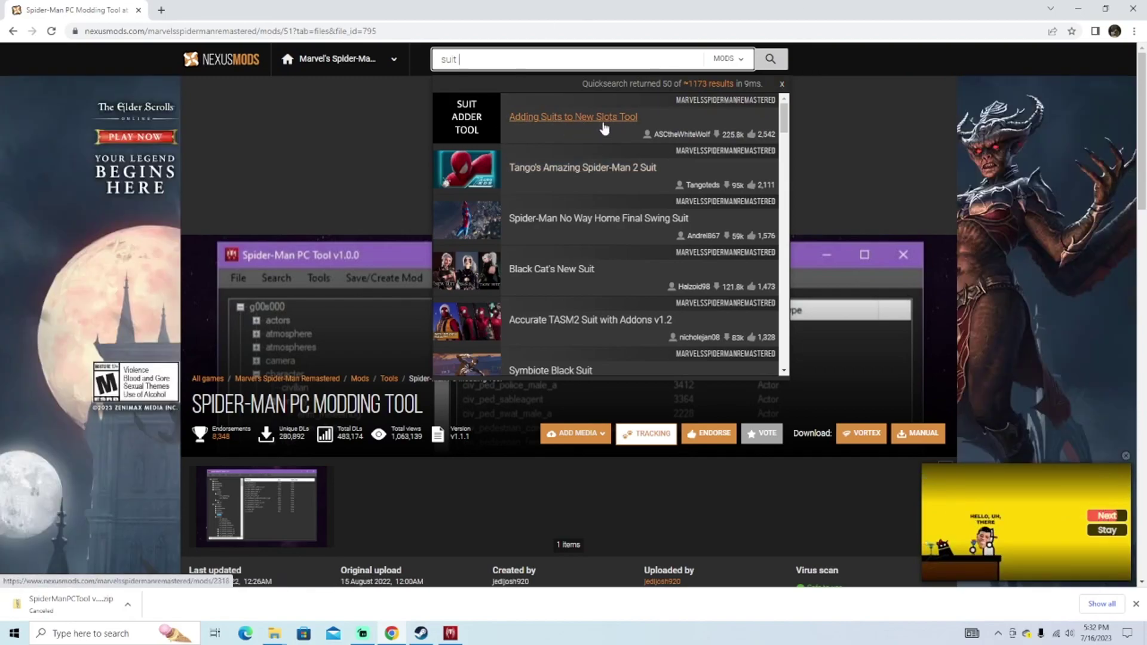
Open the Adding Suits to New Slots Tool mod page and expand its Requirements section
left_click(553, 120)
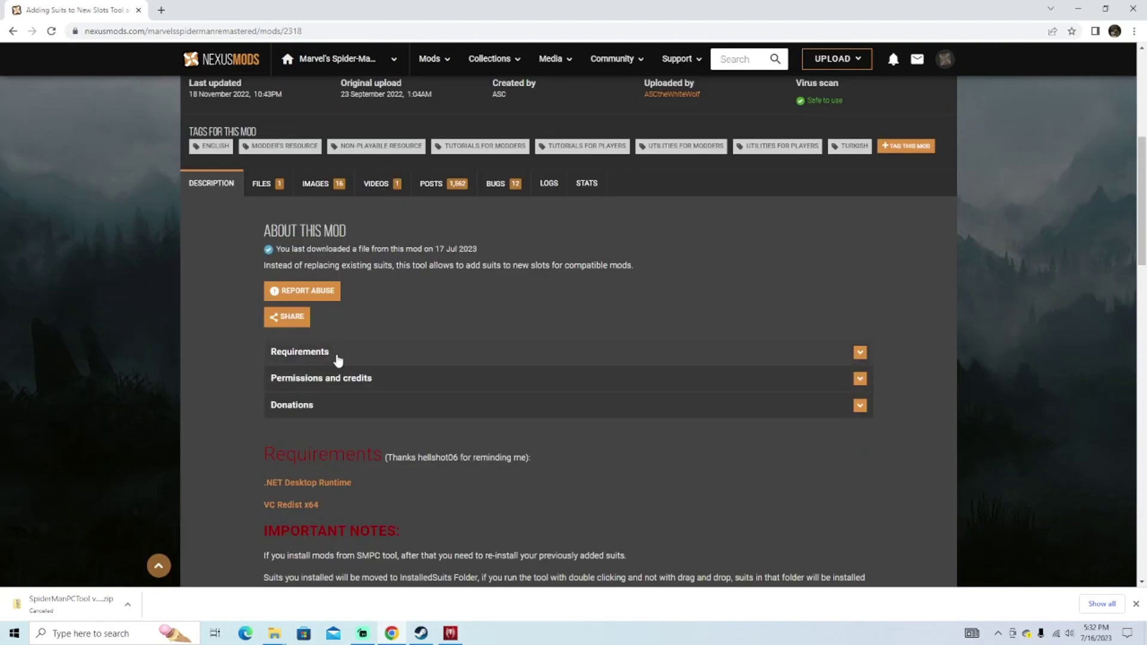
left_click(540, 349)
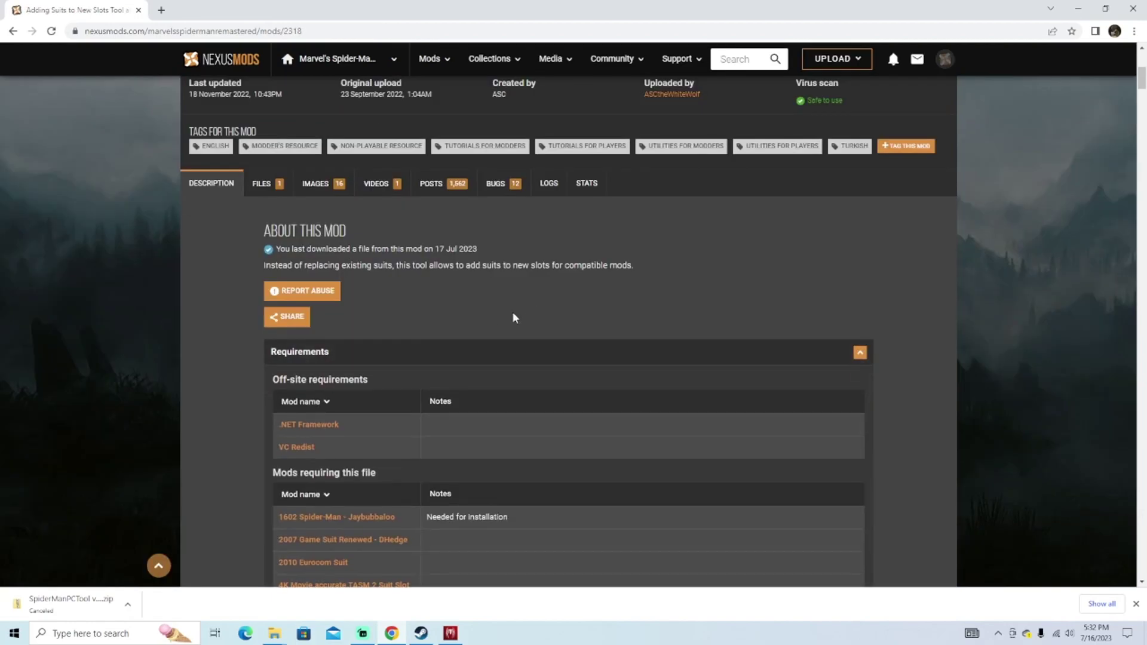
scroll(418, 314, "down", 2)
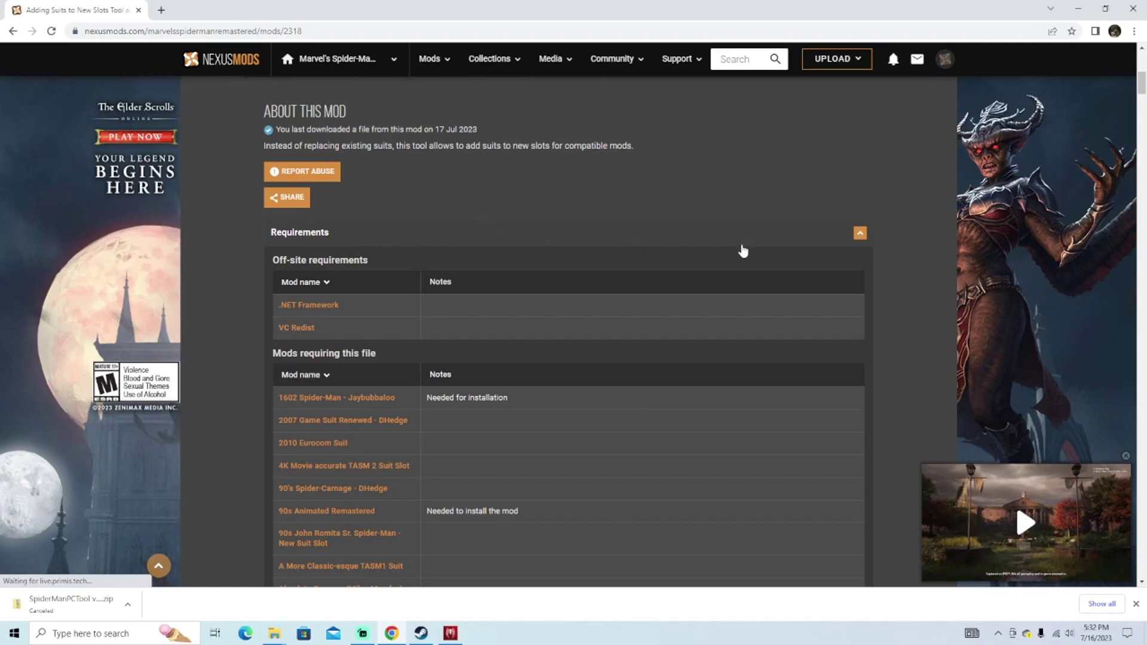
scroll(558, 255, "up", 5)
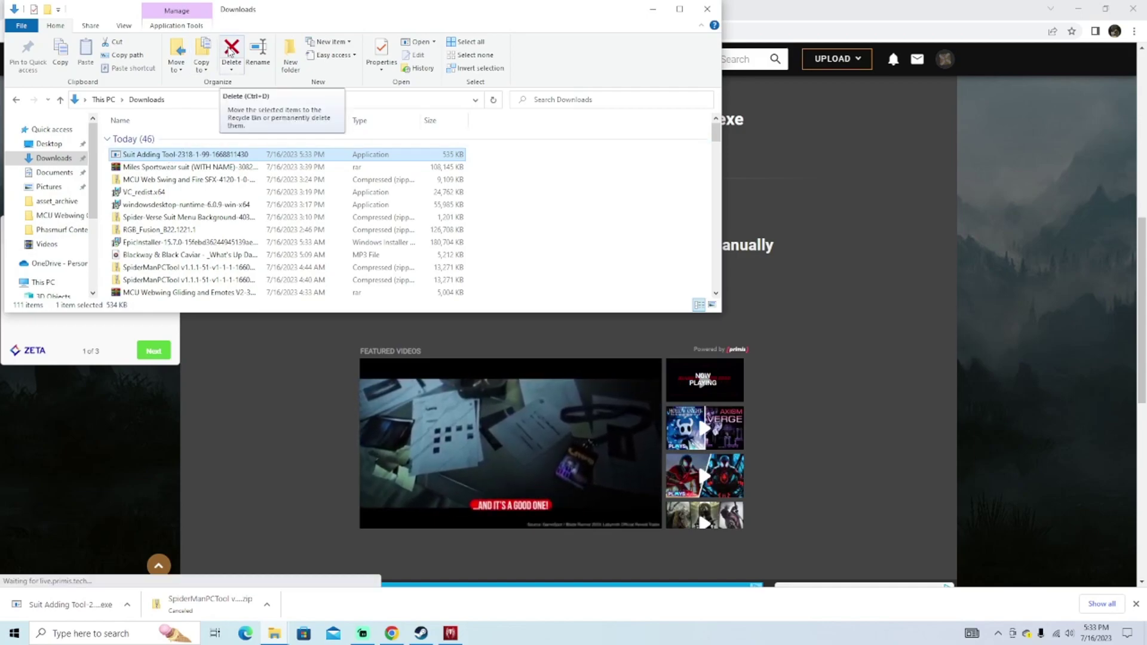
Delete the earlier Suit Adding Tool file from Downloads and select the newly downloaded Suit Adding Tool application there
left_click(228, 51)
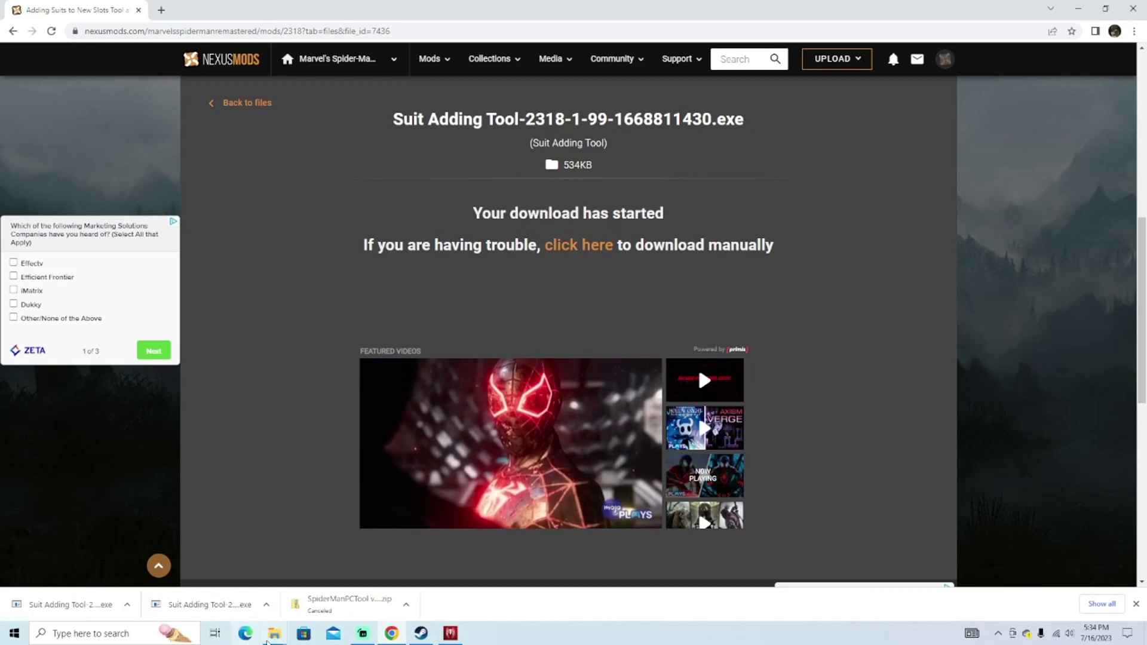
mouse_move(275, 631)
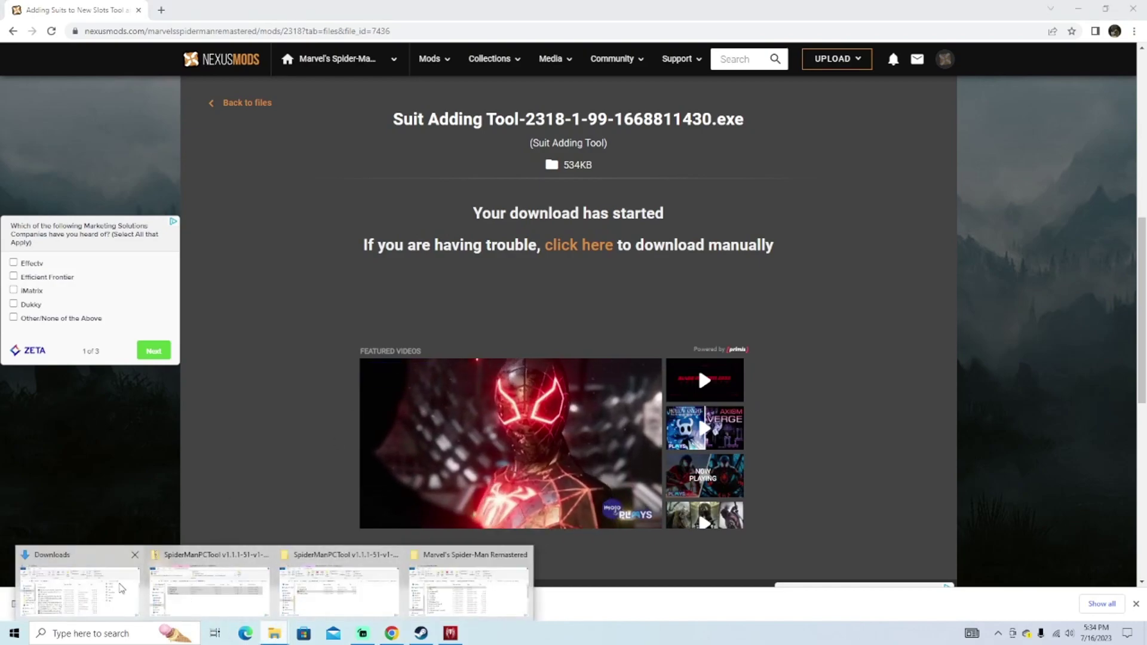
left_click(78, 592)
left_click(198, 155)
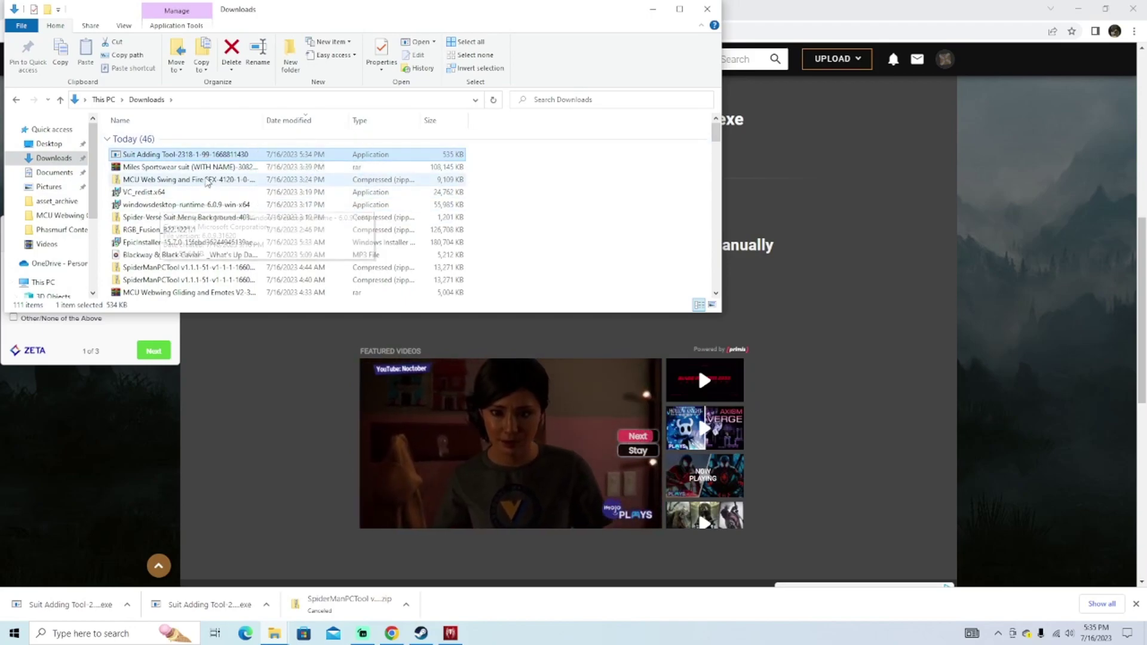
left_click_drag(383, 10, 636, 37)
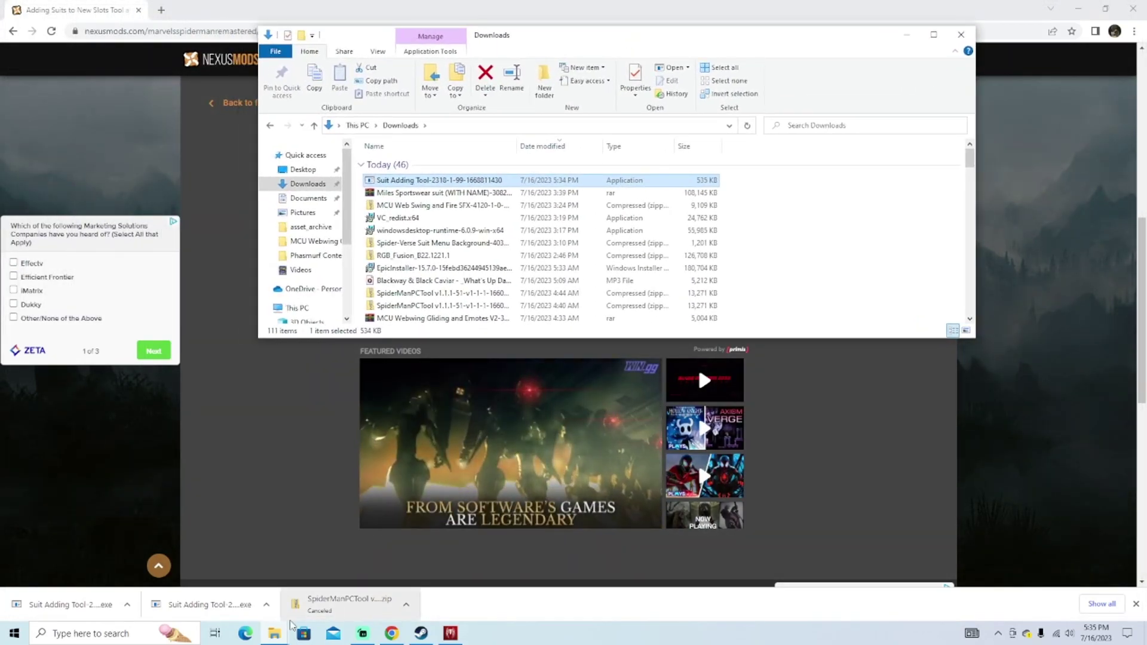
Browse on Local Disk (C:) through Program Files (x86), Steam, steamapps and common to the Marvel's Spider-Man Remastered folder
mouse_move(280, 636)
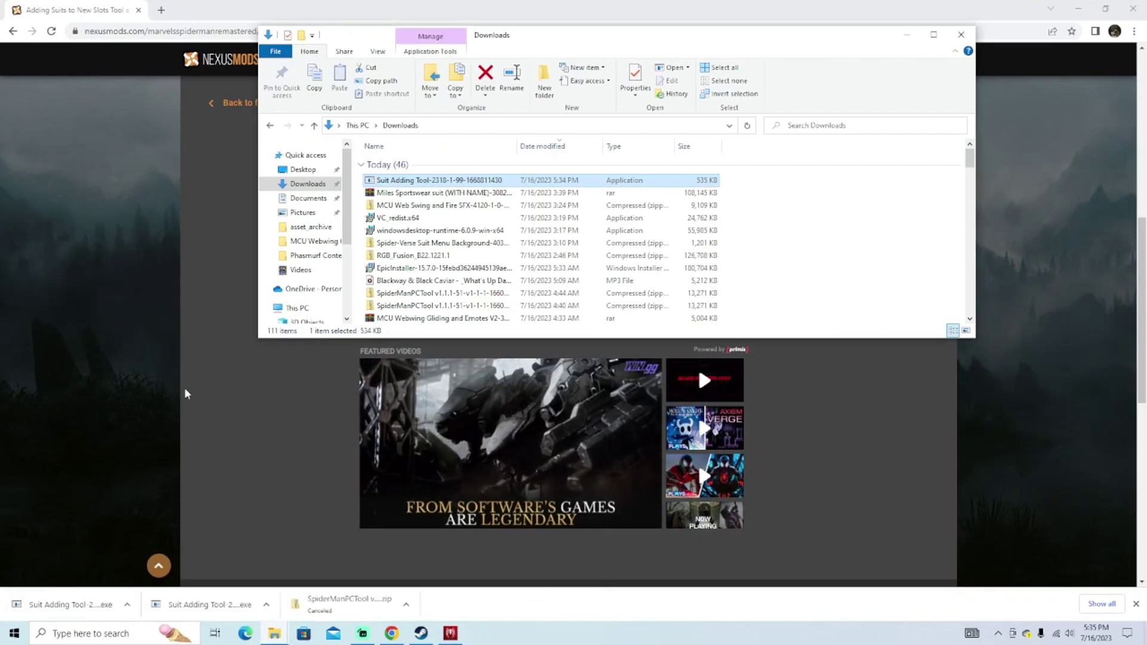
scroll(296, 257, "down", 3)
left_click(312, 284)
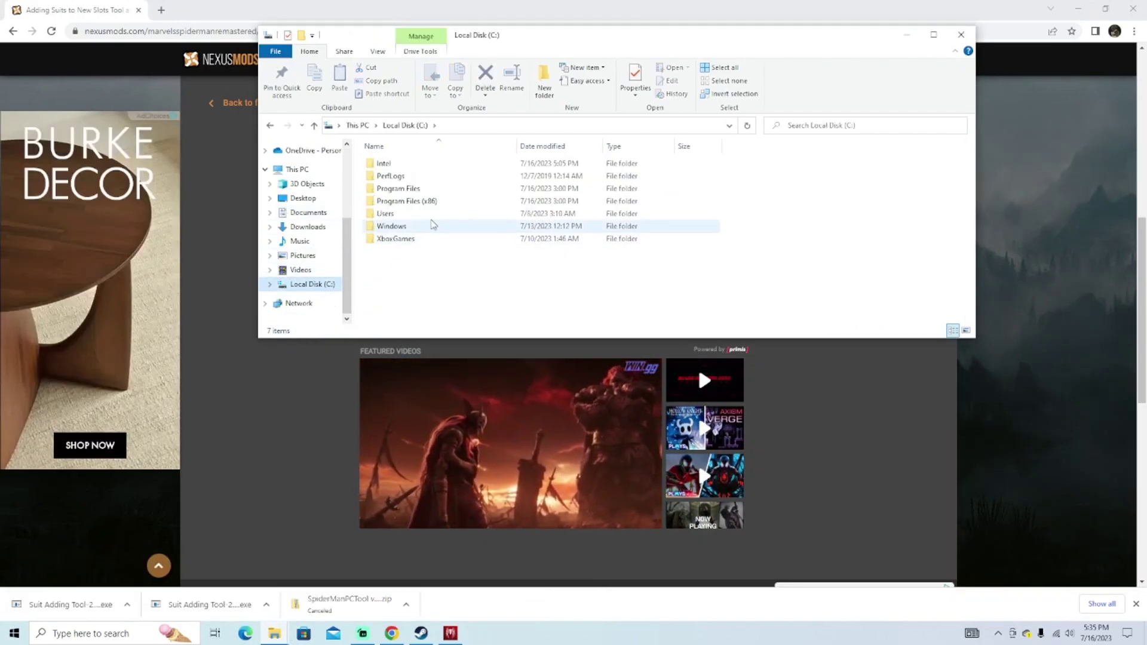
double_click(422, 201)
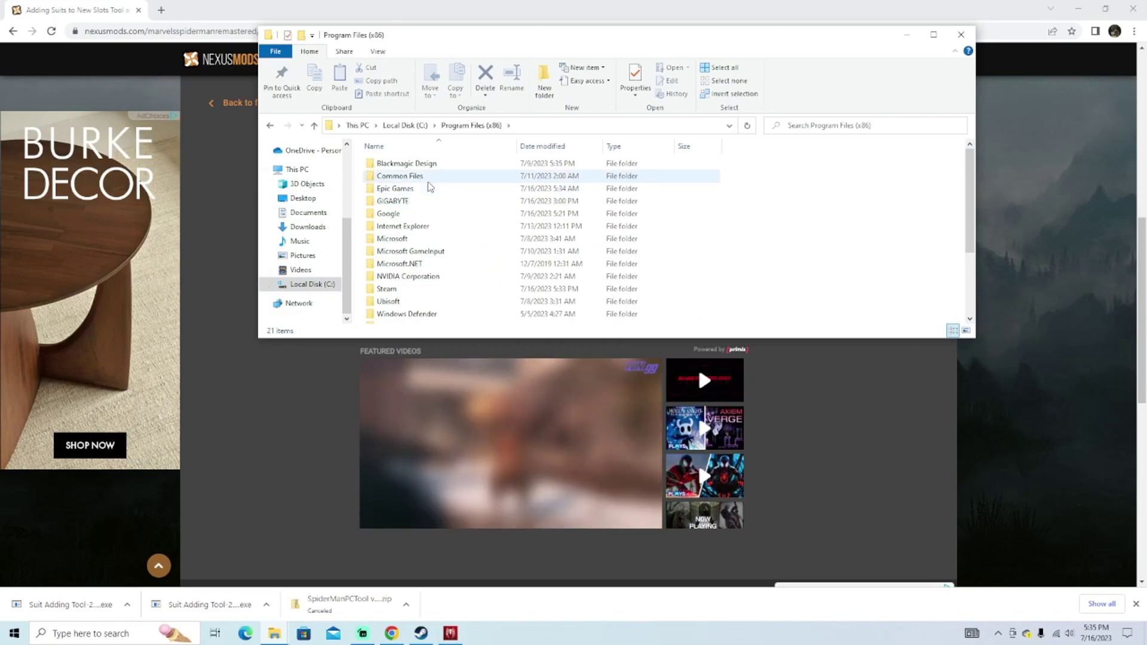
scroll(429, 197, "down", 1)
double_click(388, 253)
scroll(396, 257, "down", 3)
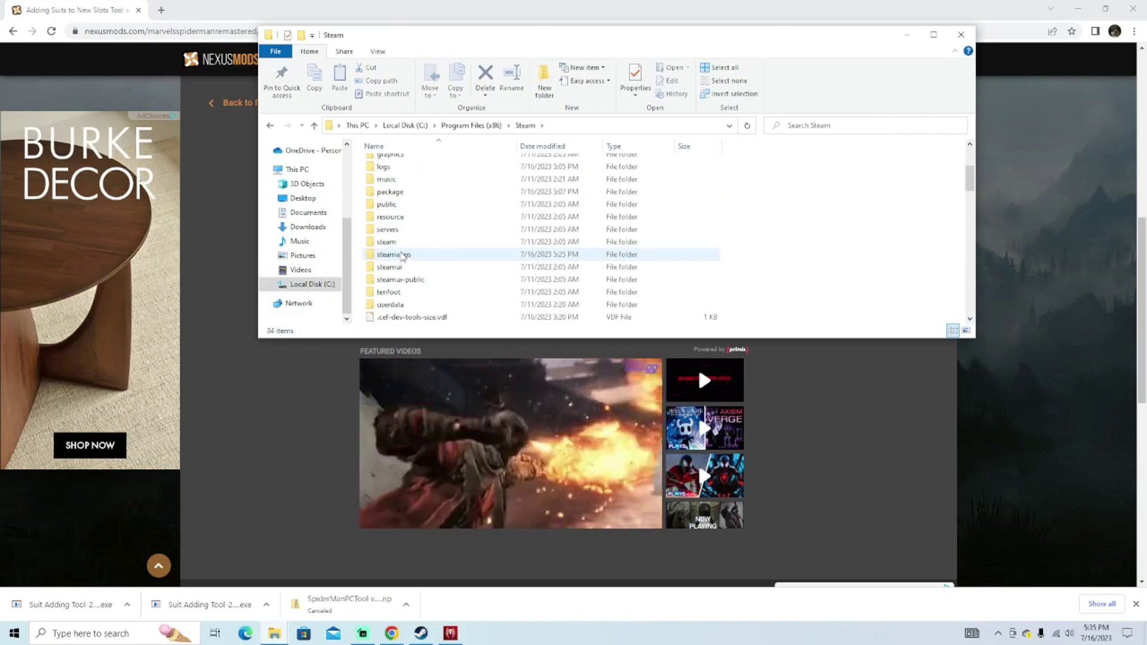
double_click(401, 219)
double_click(436, 164)
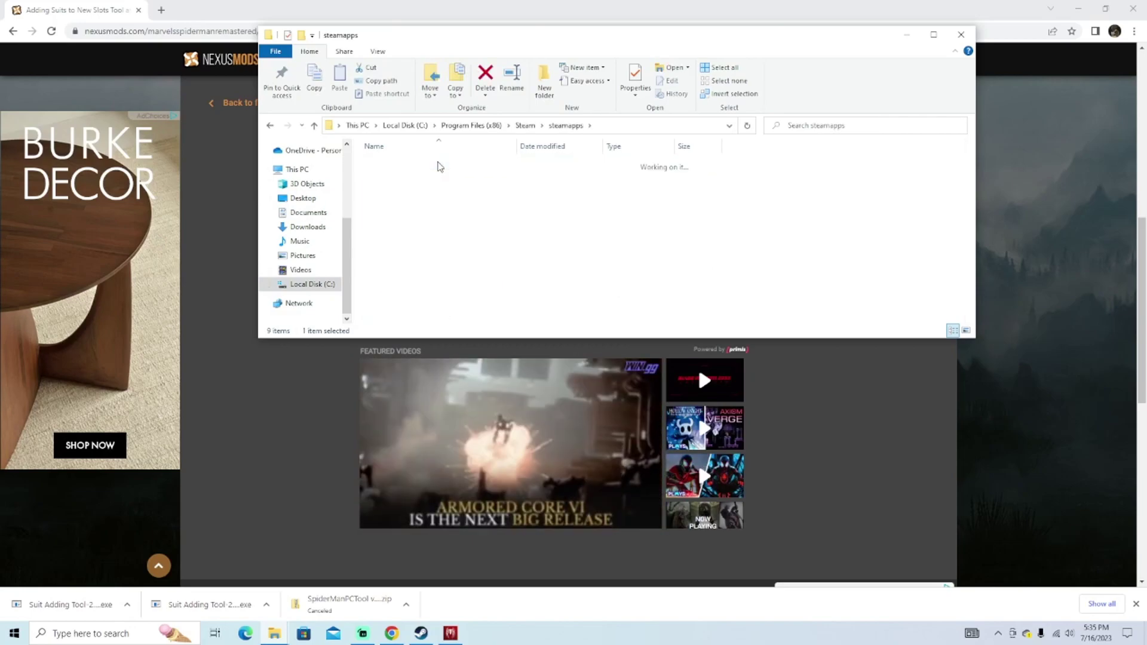
double_click(439, 164)
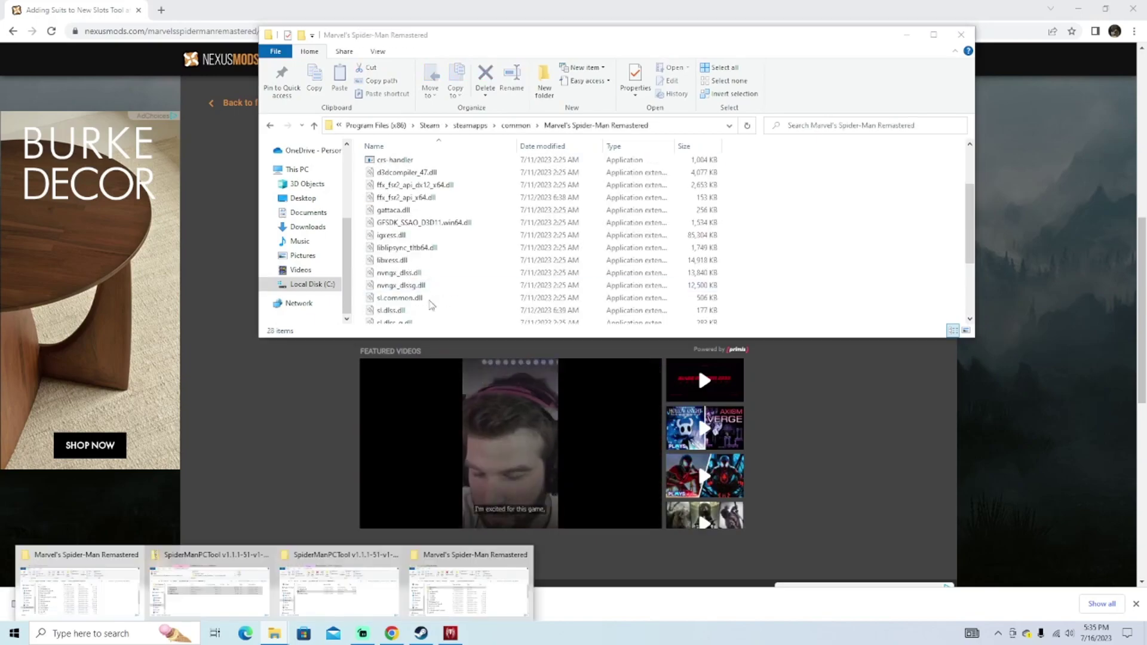
scroll(442, 281, "up", 2)
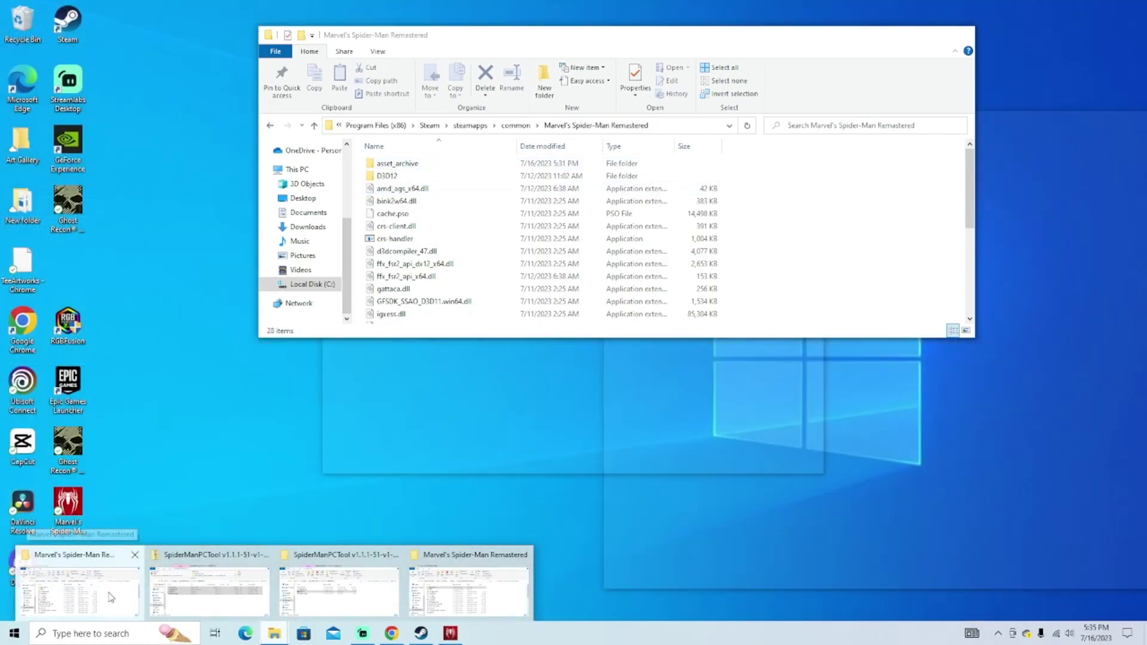
Move the Suit Adding Tool application from Downloads into the Marvel's Spider-Man Remastered game folder
left_click(111, 597)
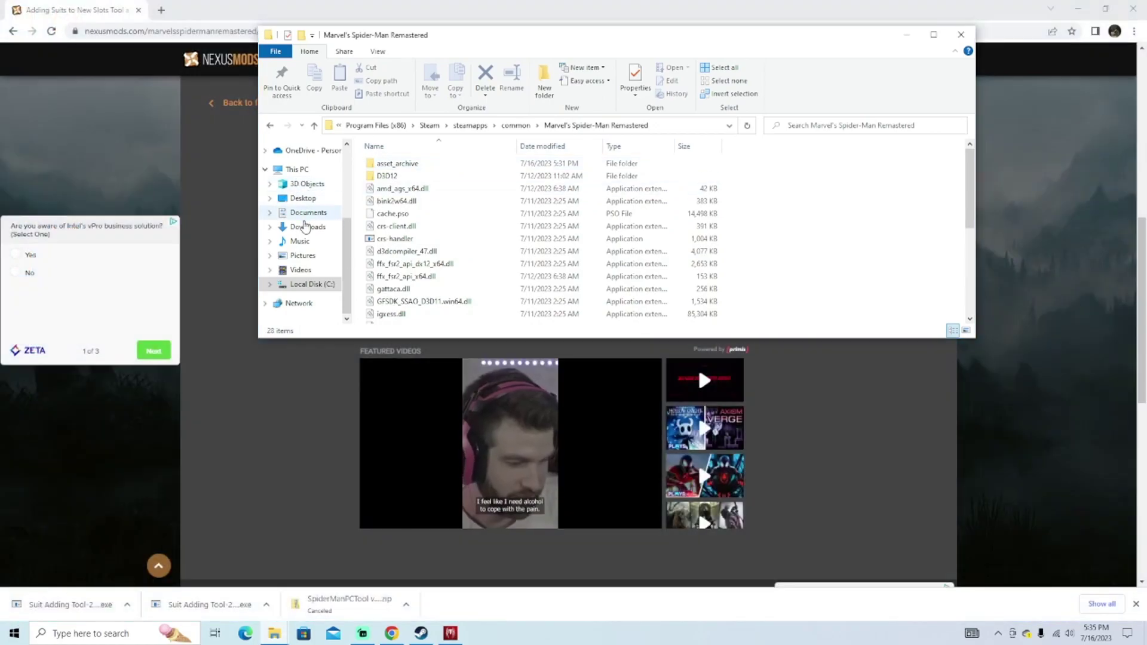
left_click(306, 227)
left_click_drag(455, 46, 229, 73)
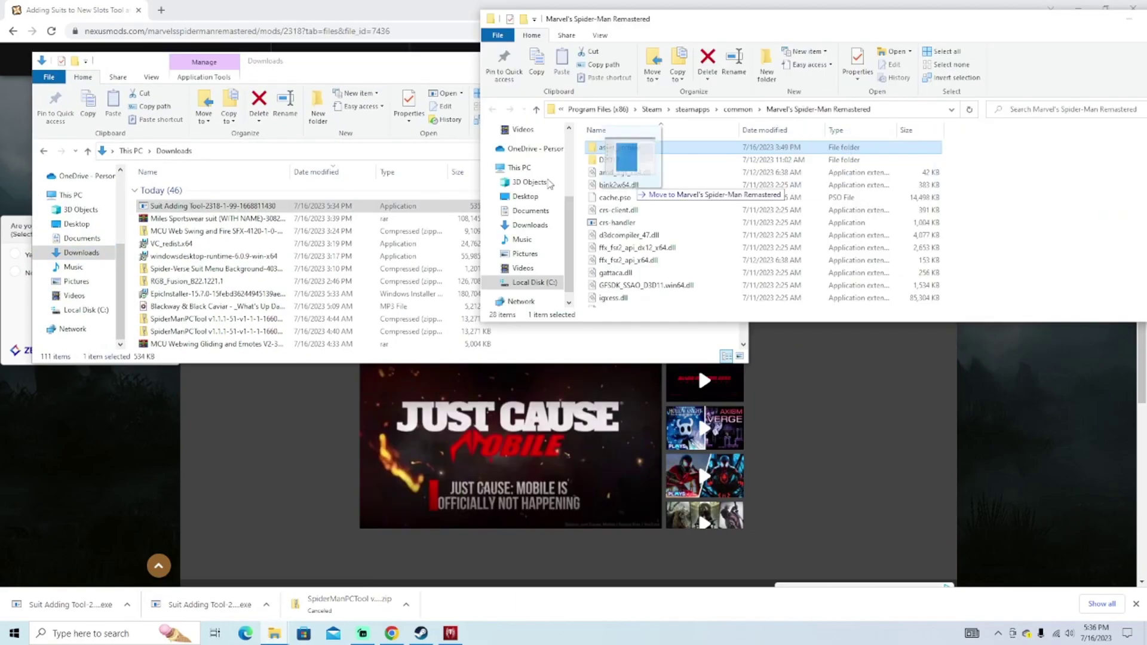
left_click_drag(625, 185, 304, 230)
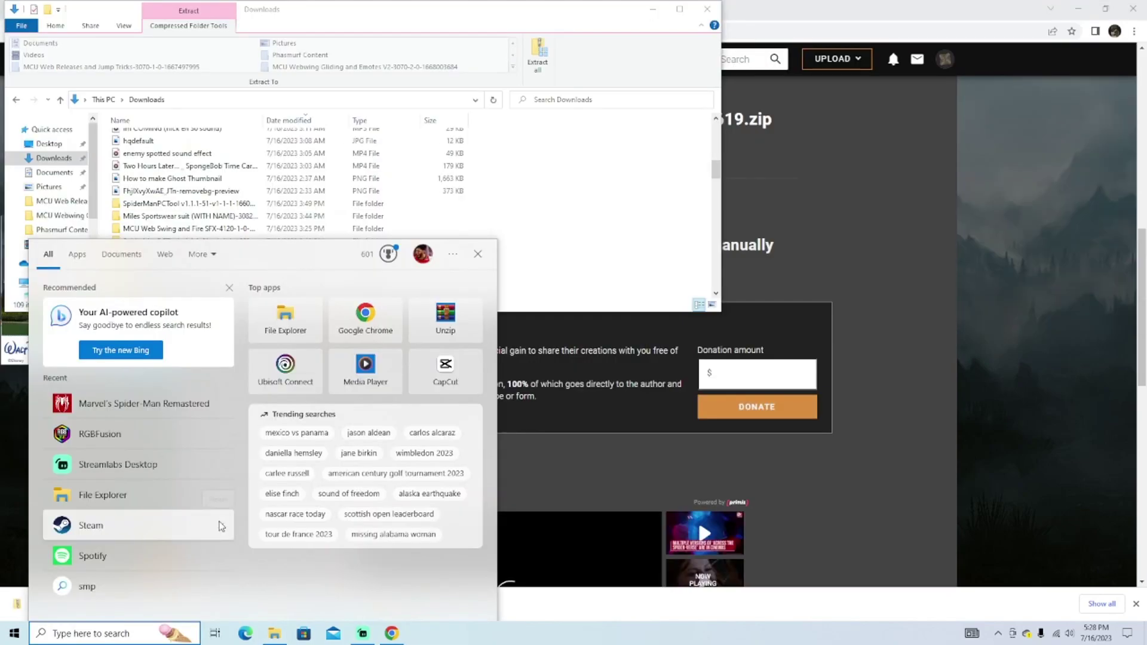
Search the computer for "smpc" and bring up the available actions for SMPCTool.exe
type("smpcMods")
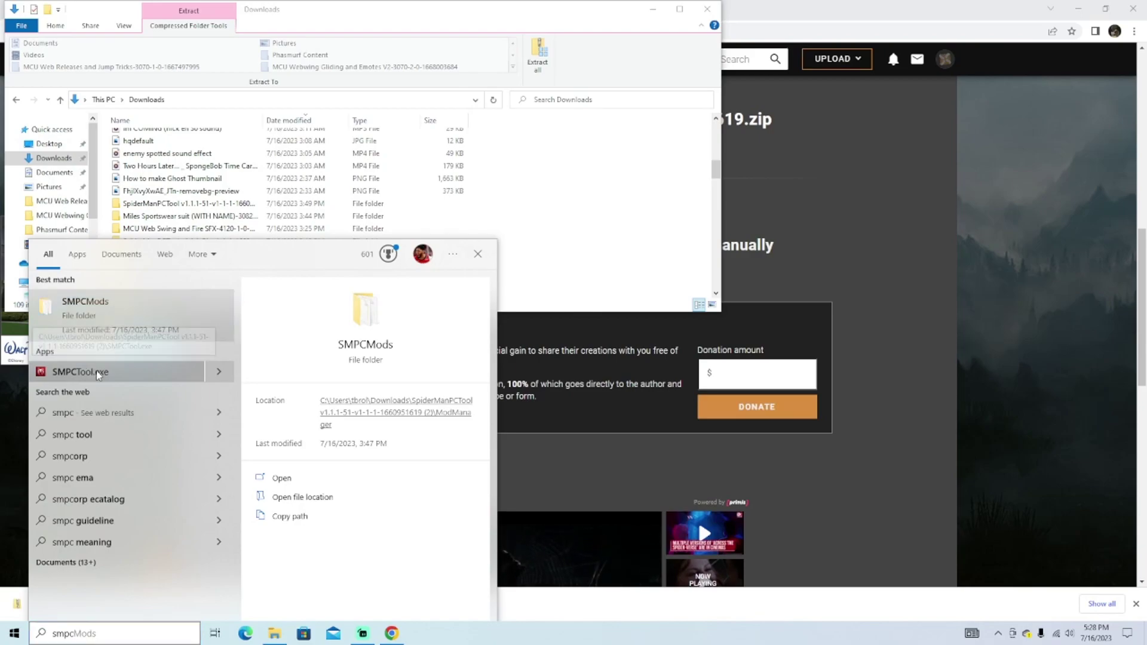
right_click(96, 370)
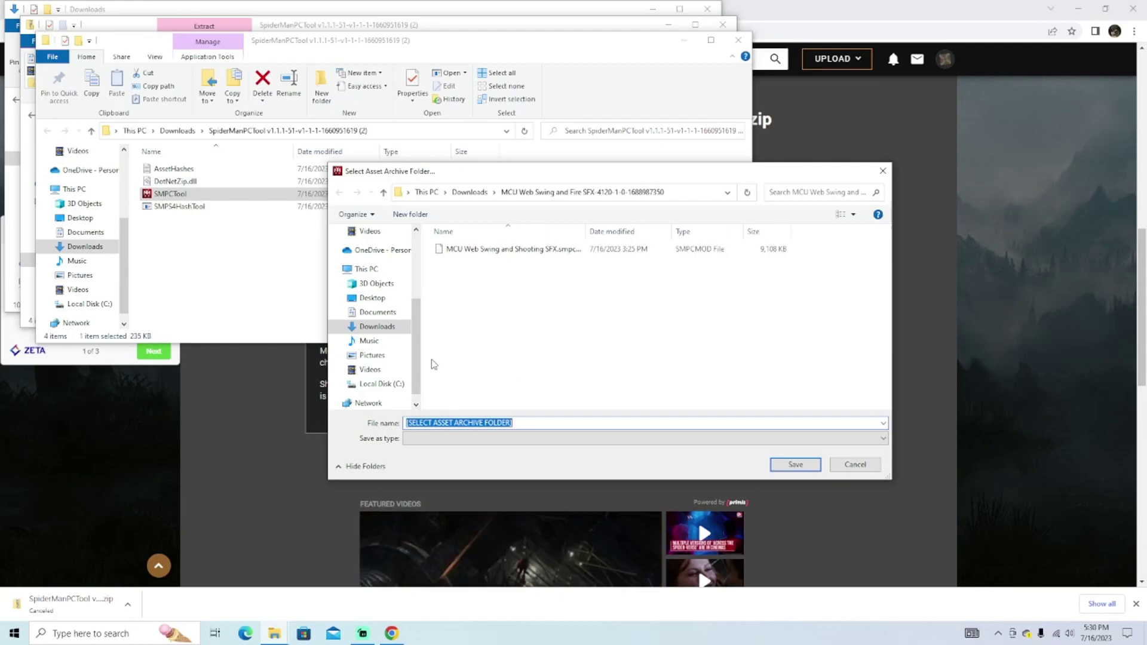
Browse for the asset archive through Local Disk (C:), Program Files (x86), Steam, steamapps and common to the Marvel's Spider-Man Remastered folder
scroll(376, 341, "down", 1)
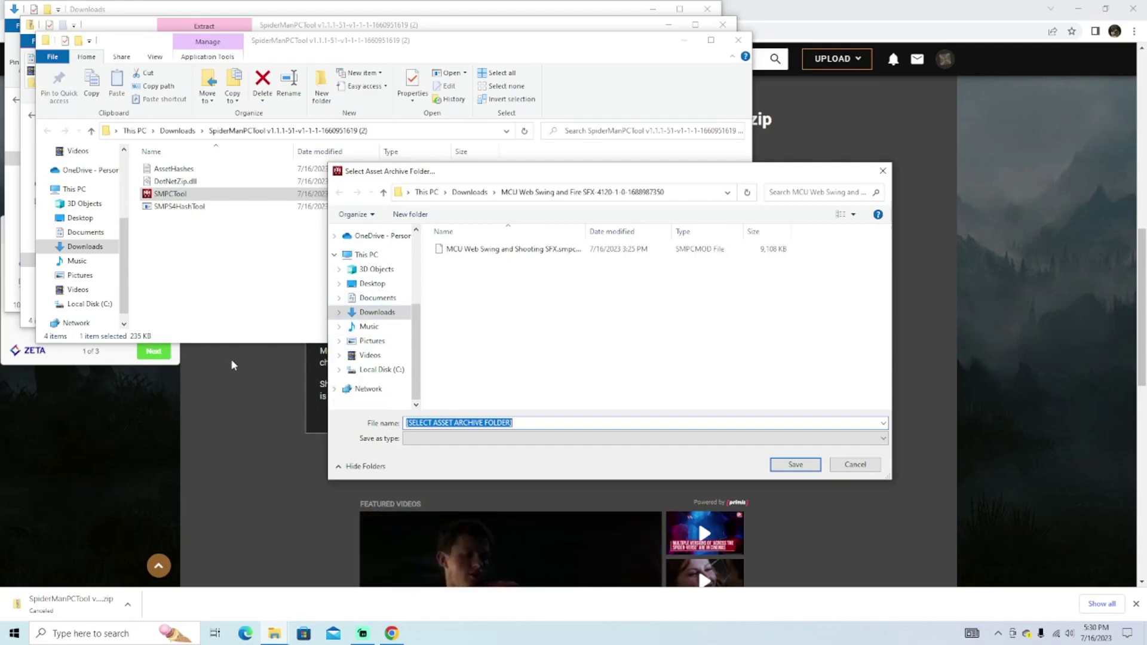
left_click(380, 369)
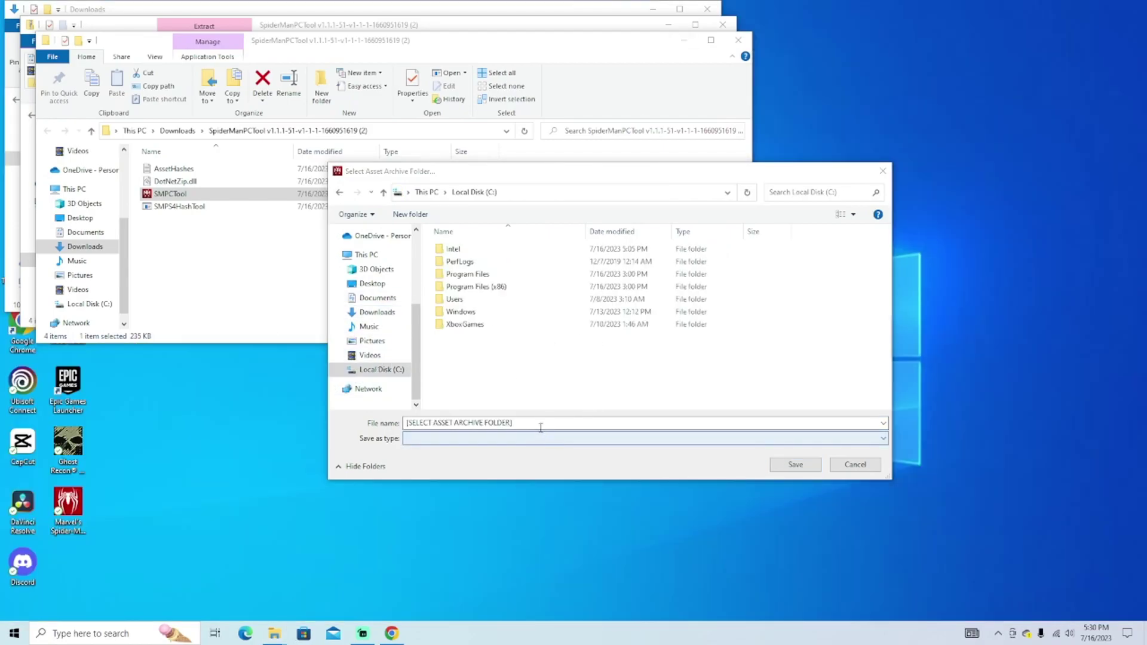
left_click(662, 17)
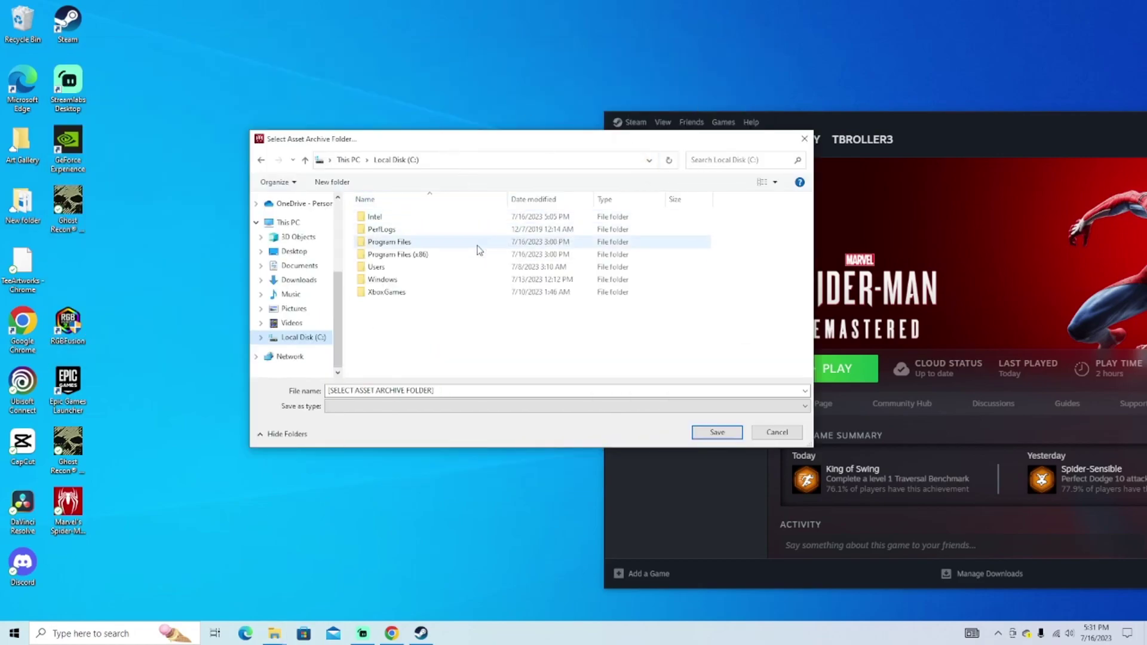
double_click(410, 256)
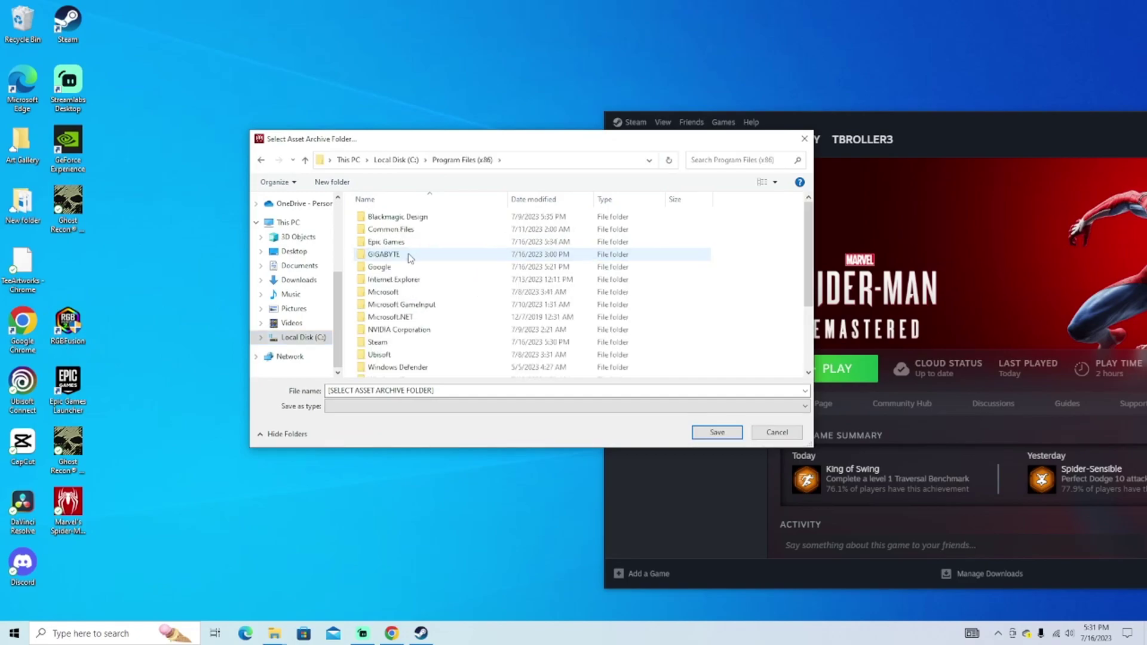
scroll(399, 254, "down", 2)
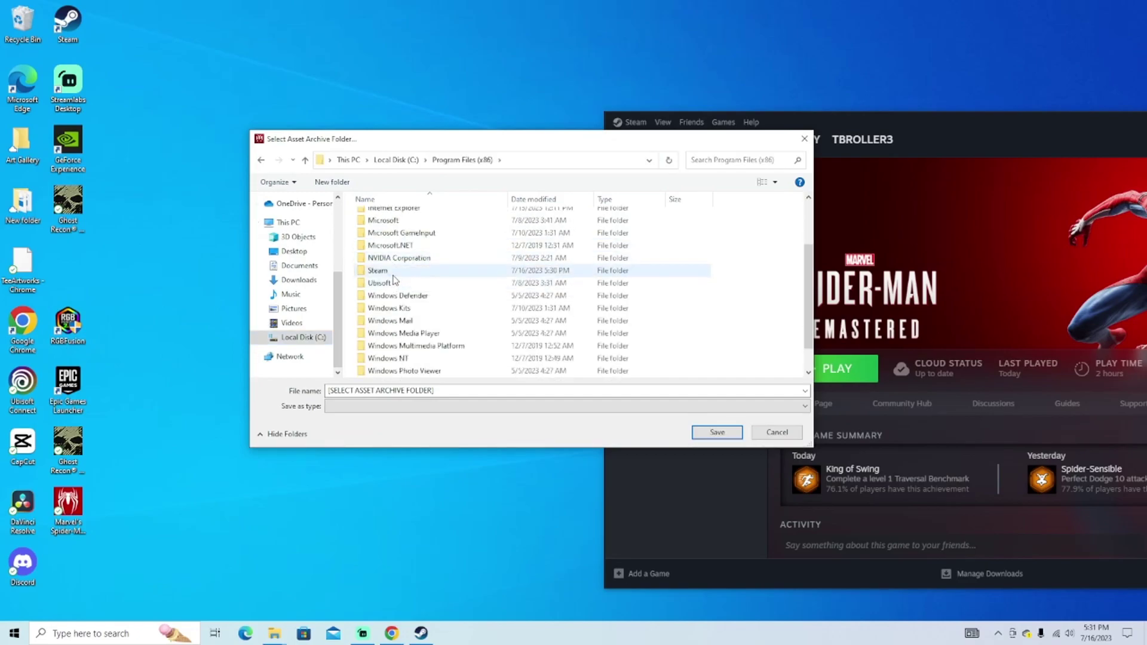
double_click(396, 272)
scroll(411, 244, "down", 2)
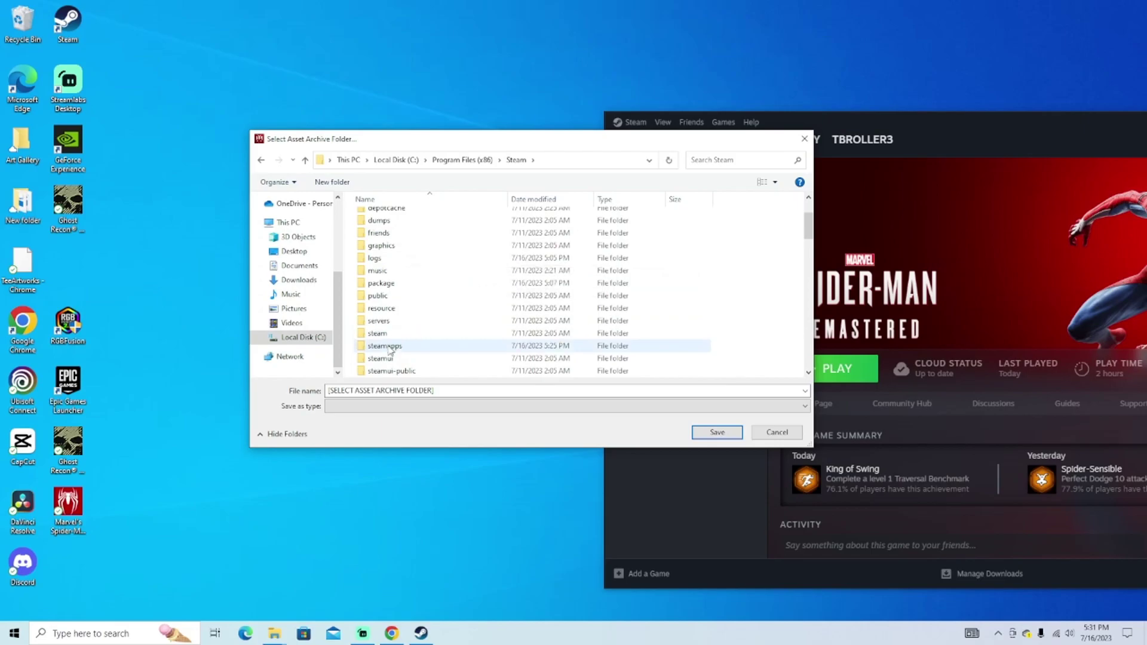
double_click(390, 349)
double_click(418, 219)
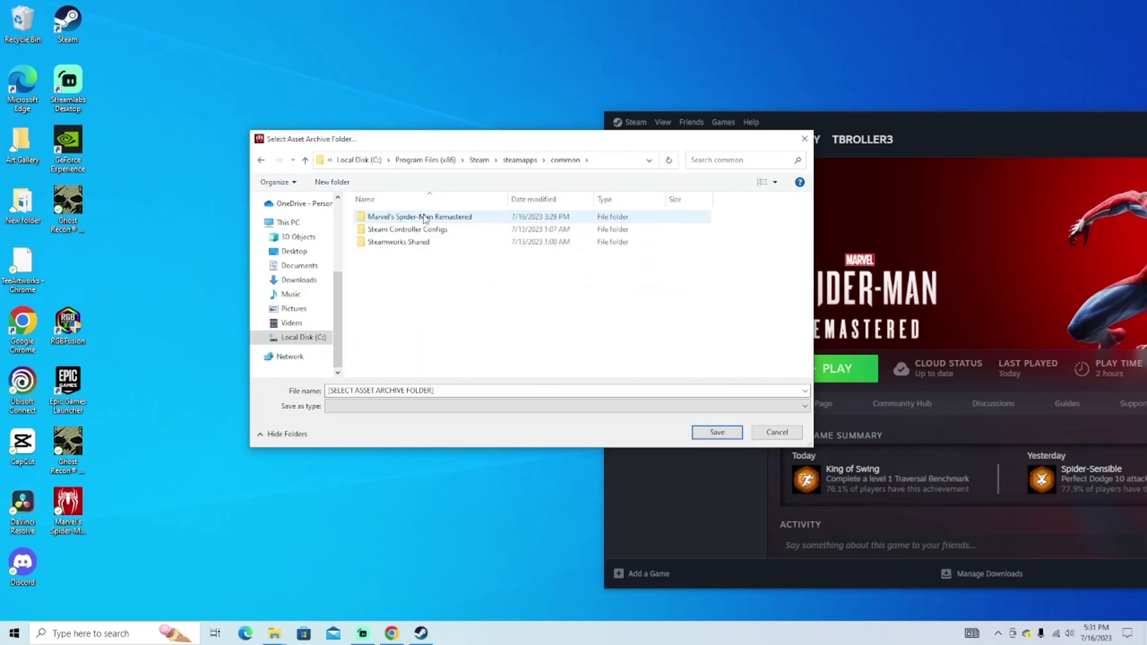
double_click(474, 219)
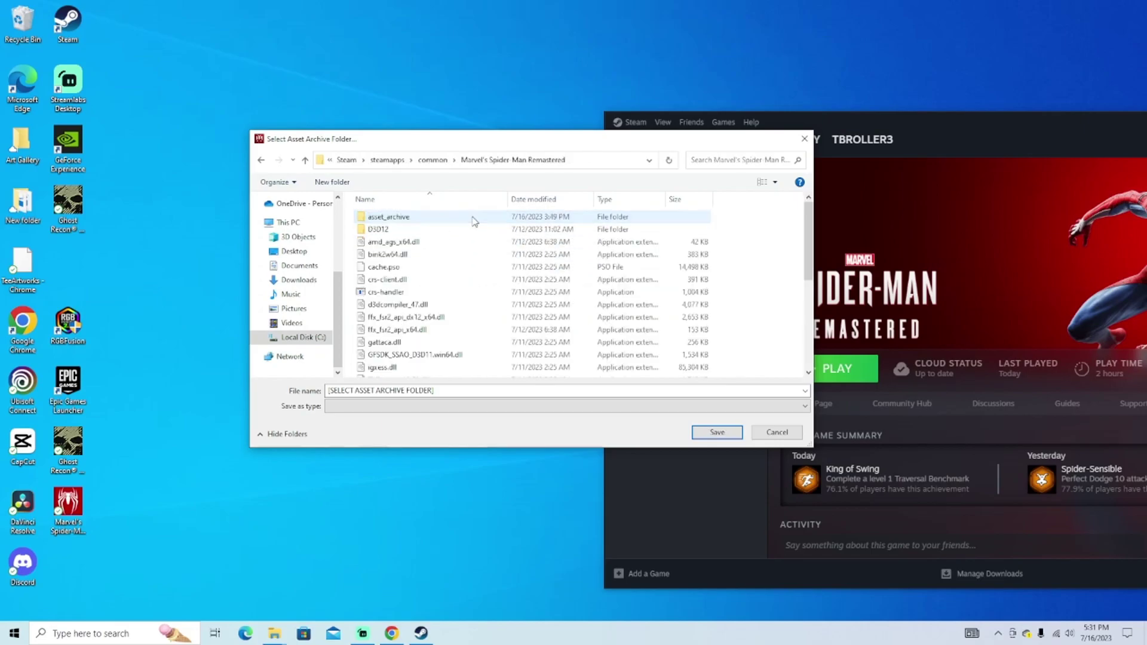
Set the game's asset_archive folder as the modding tool's asset archive location
left_click(410, 219)
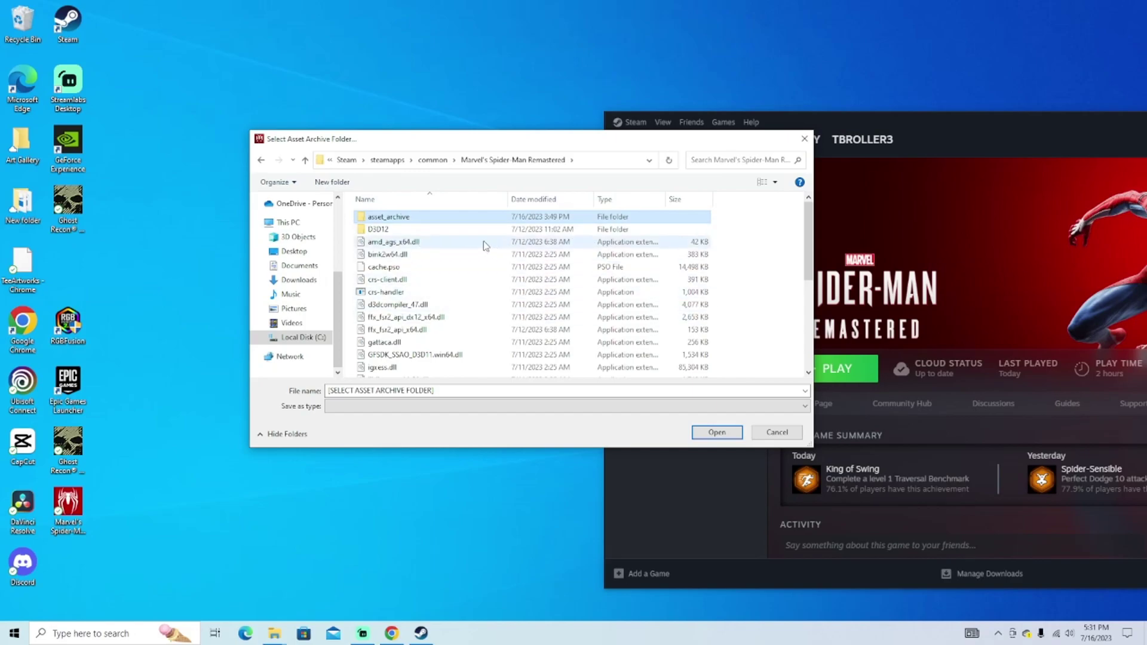
left_click(729, 437)
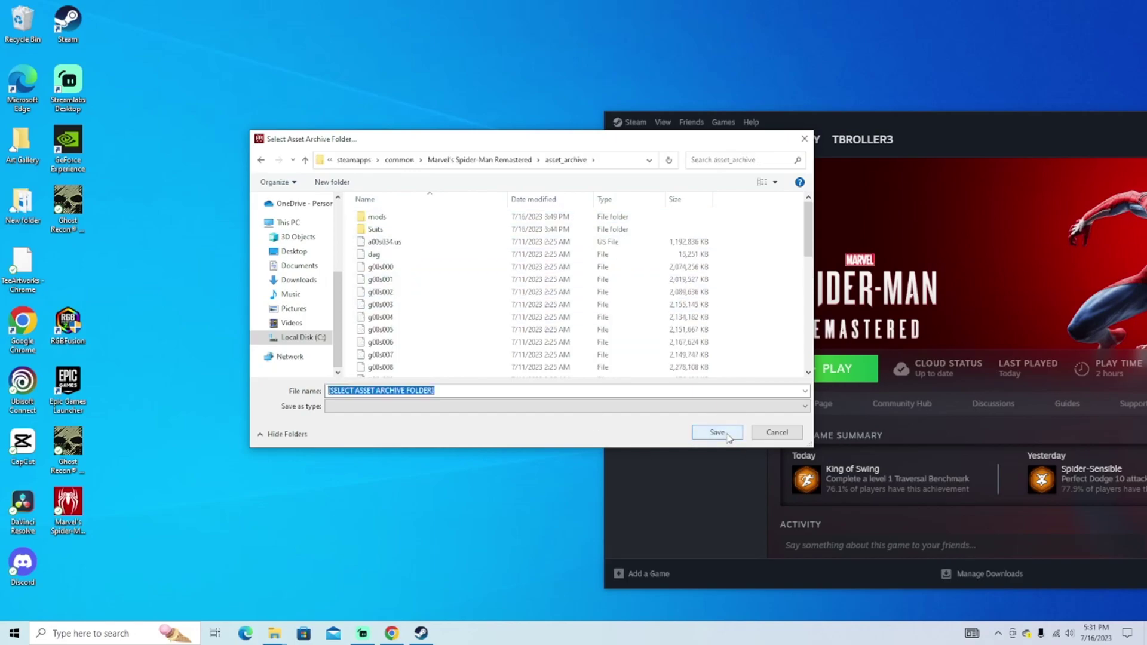
left_click(718, 436)
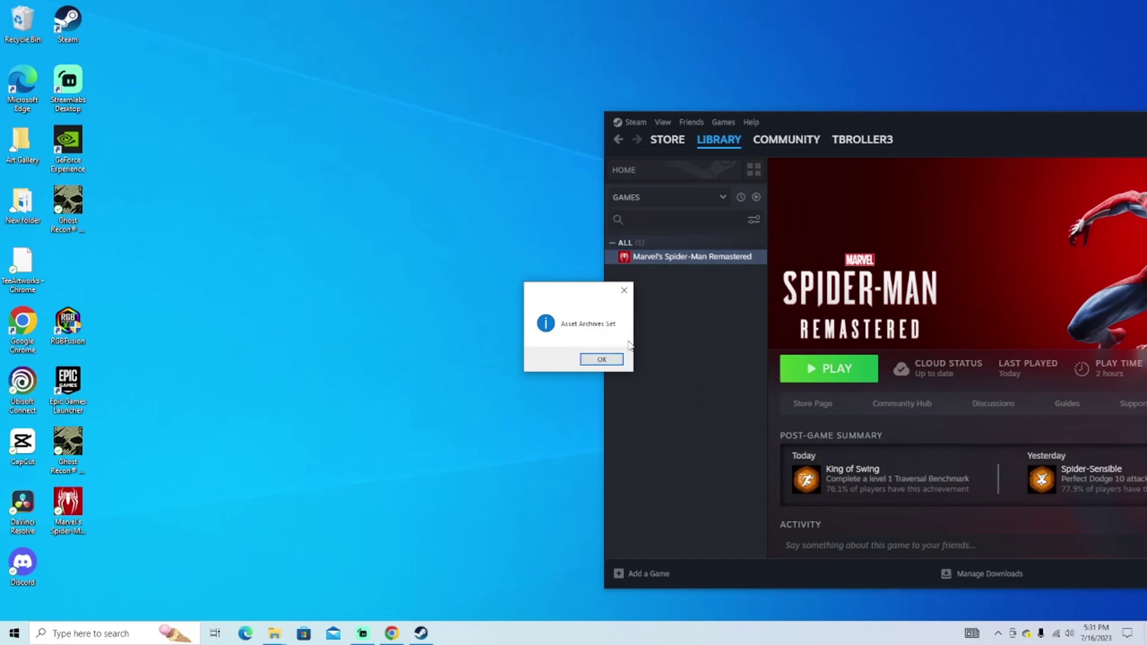
left_click(601, 359)
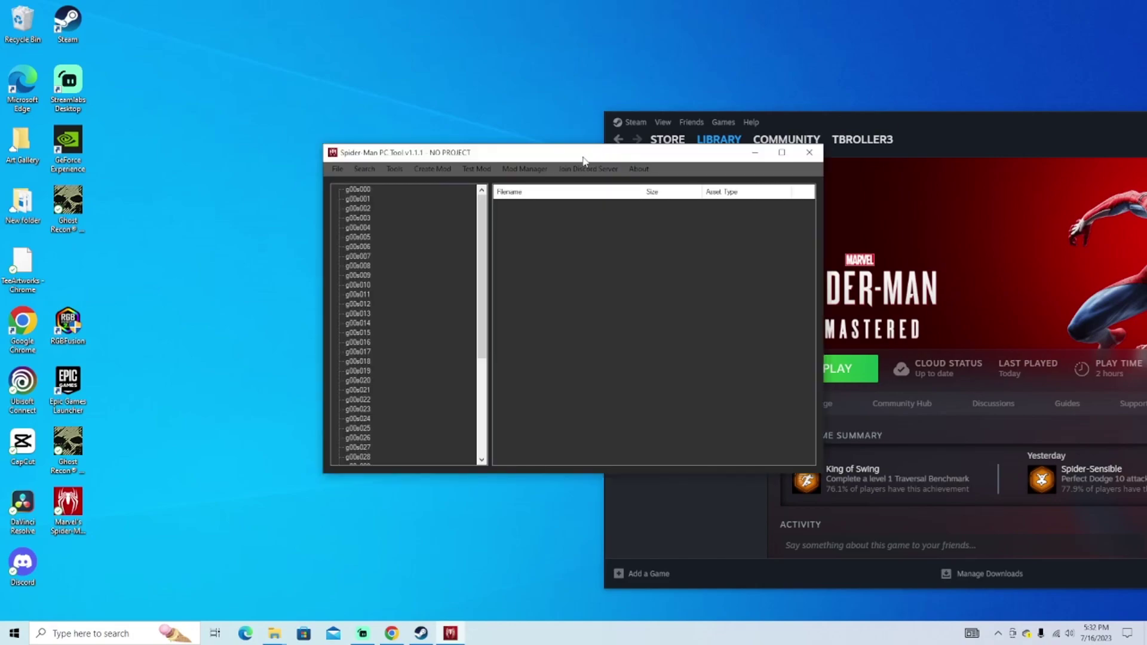
Switch to Chrome and open the mod search on the Nexus Mods site for Marvel's Spider-Man Remastered
left_click(394, 633)
scroll(752, 215, "up", 10)
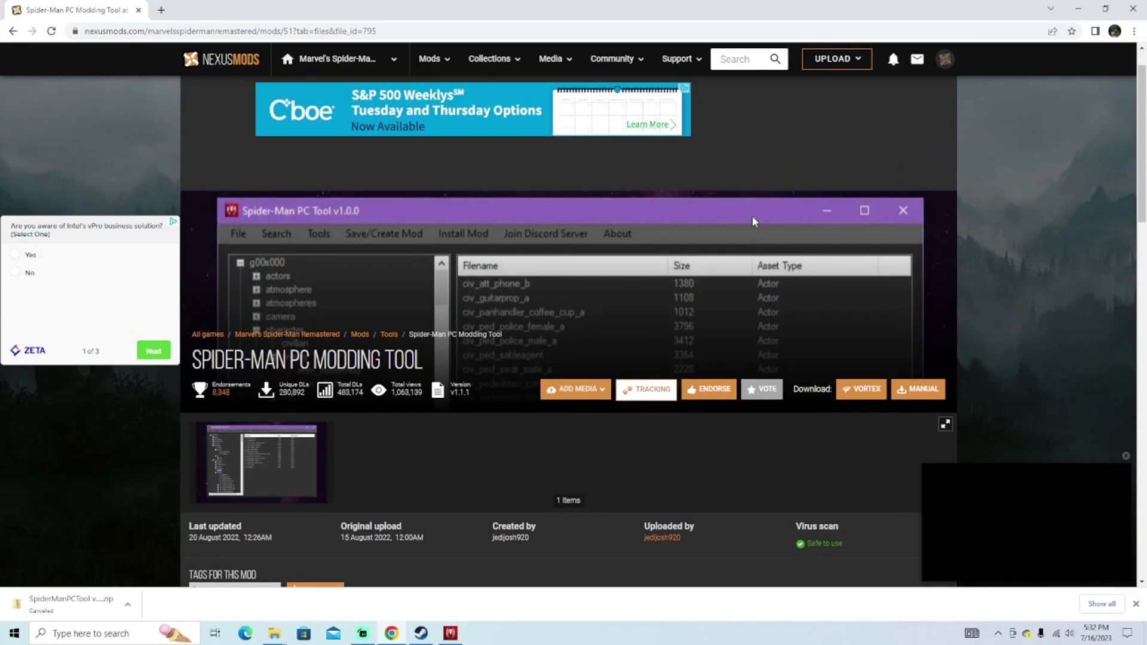
scroll(752, 216, "up", 1)
left_click(742, 63)
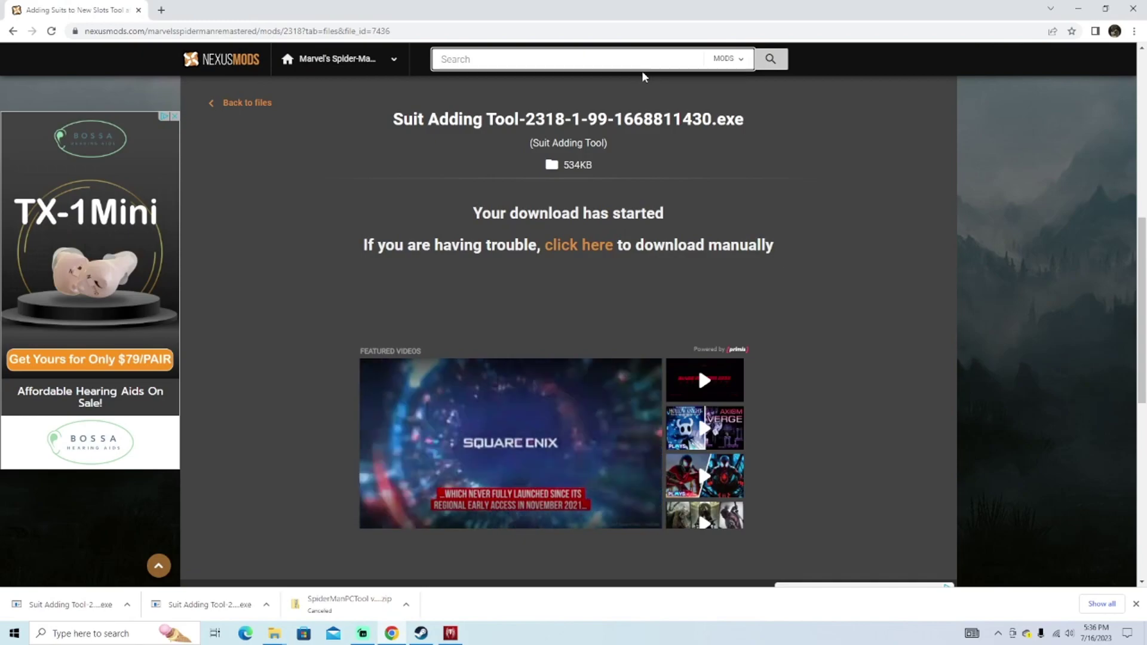
scroll(754, 214, "up", 5)
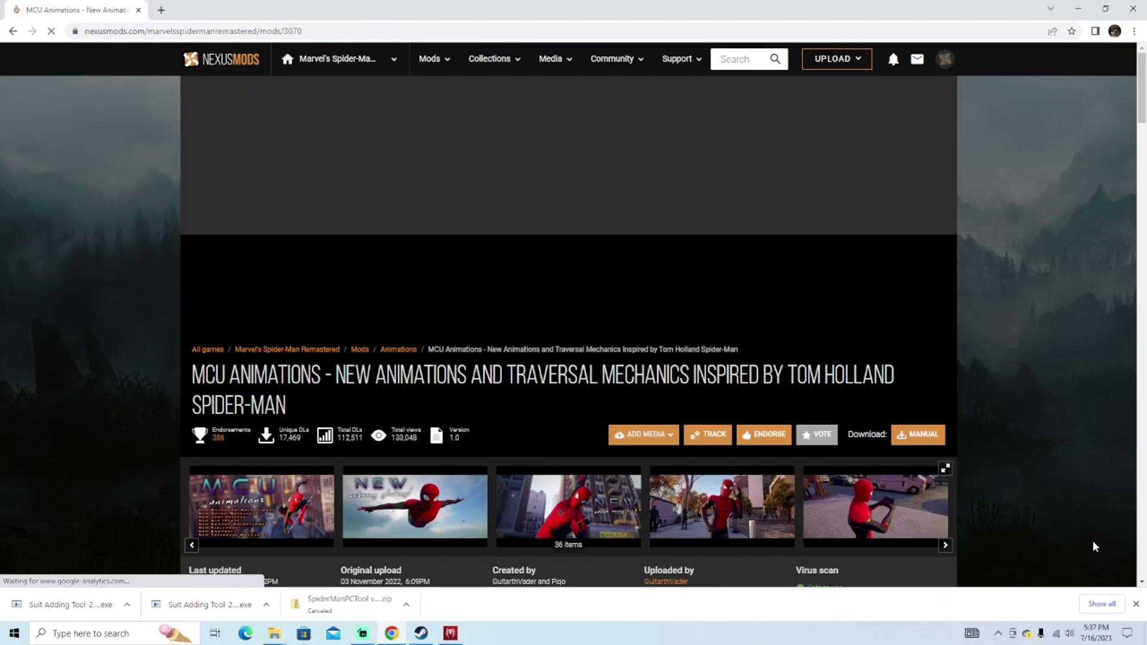
Open the manual download files of the MCU Animations mod and examine the available main files
scroll(1000, 442, "down", 8)
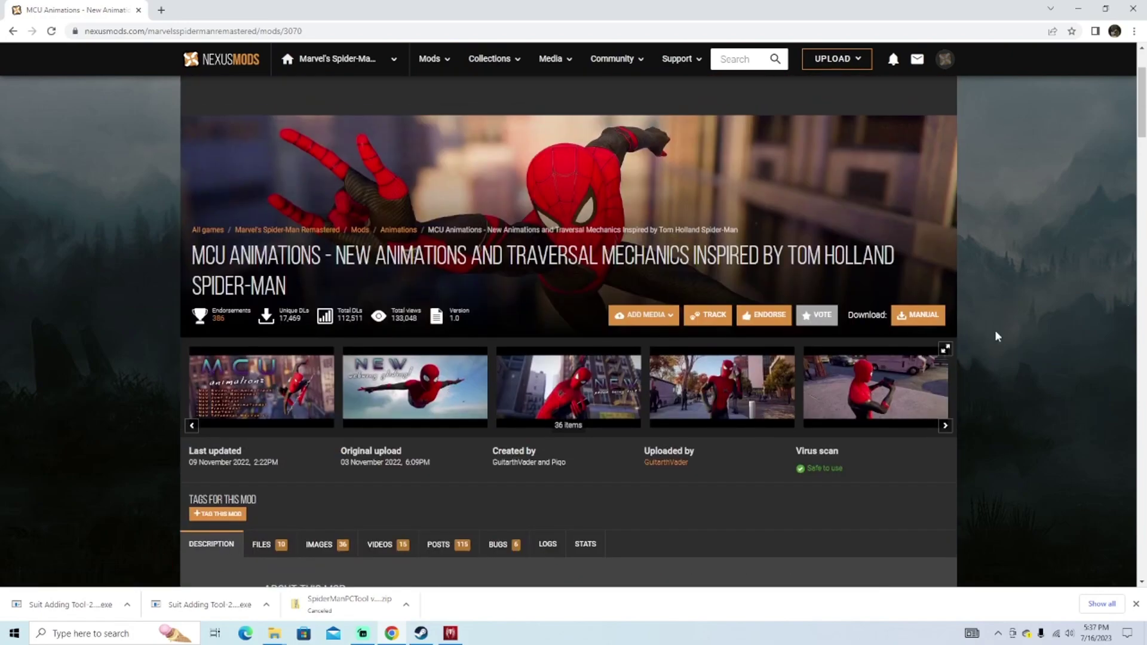
left_click(932, 317)
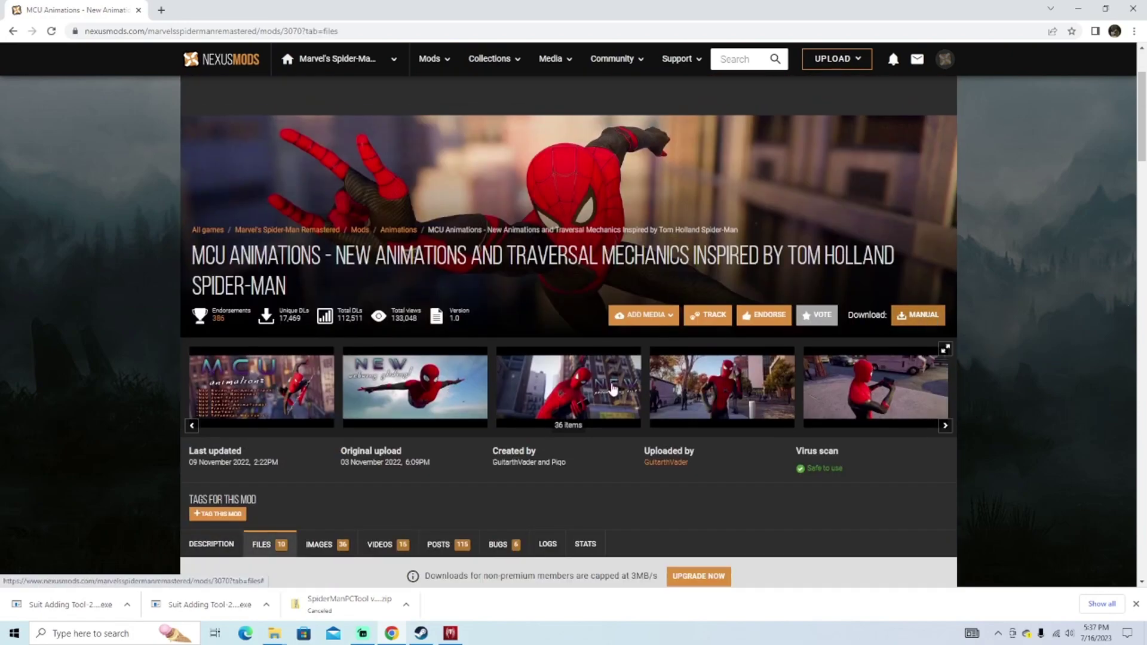
scroll(317, 307, "down", 5)
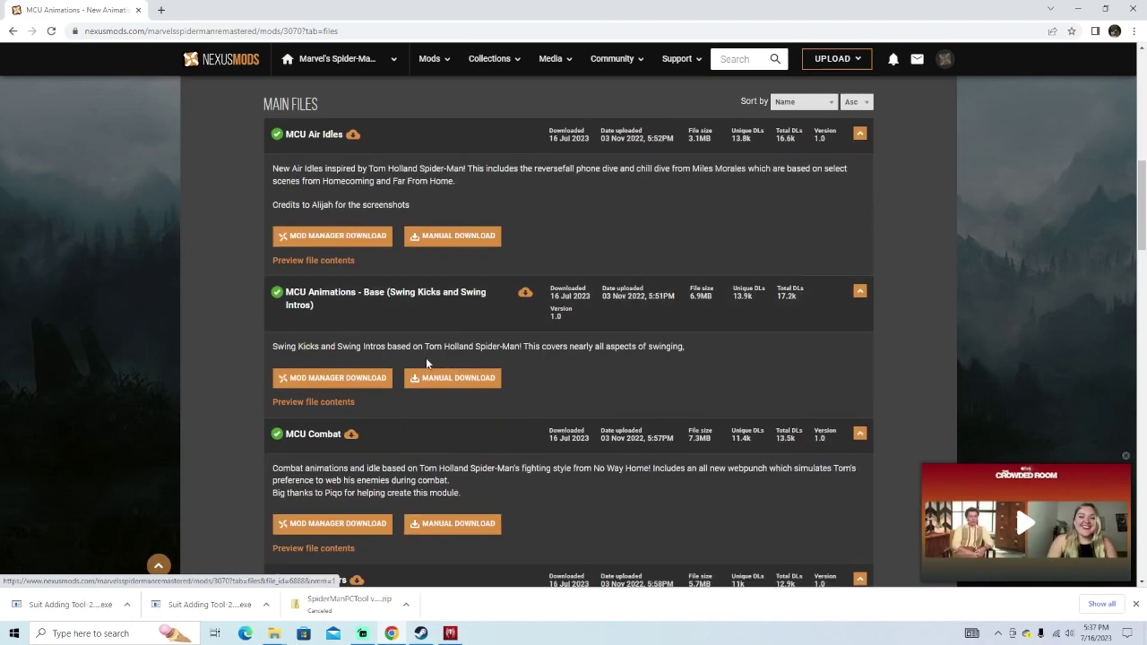
scroll(279, 383, "down", 1)
scroll(279, 382, "down", 5)
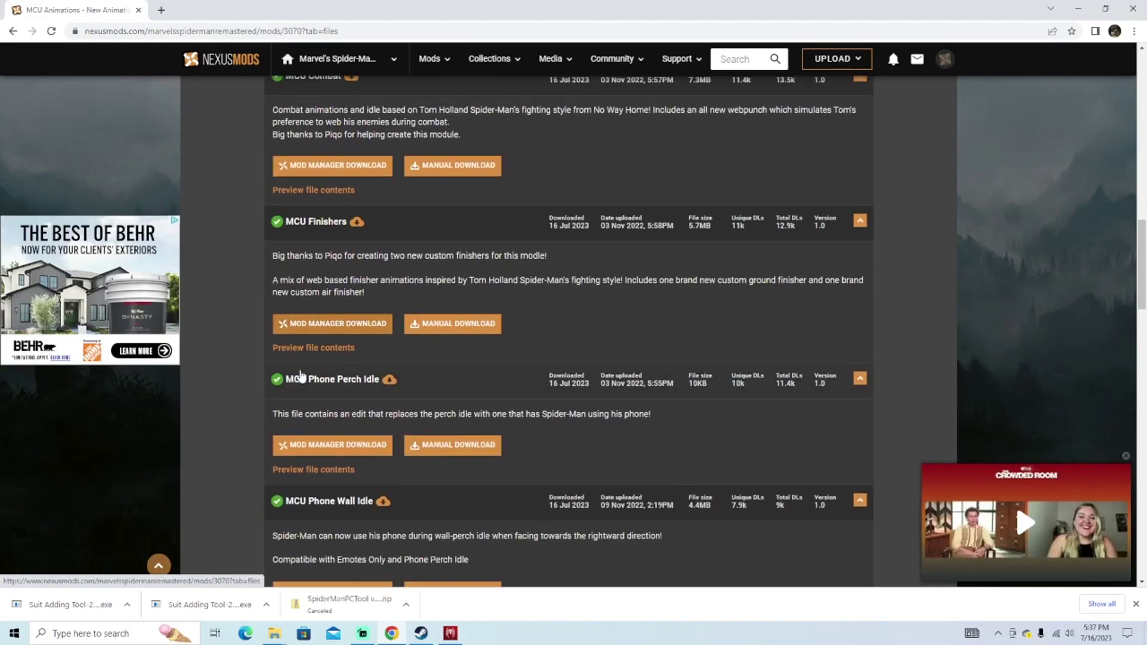
scroll(292, 377, "up", 7)
scroll(460, 410, "down", 10)
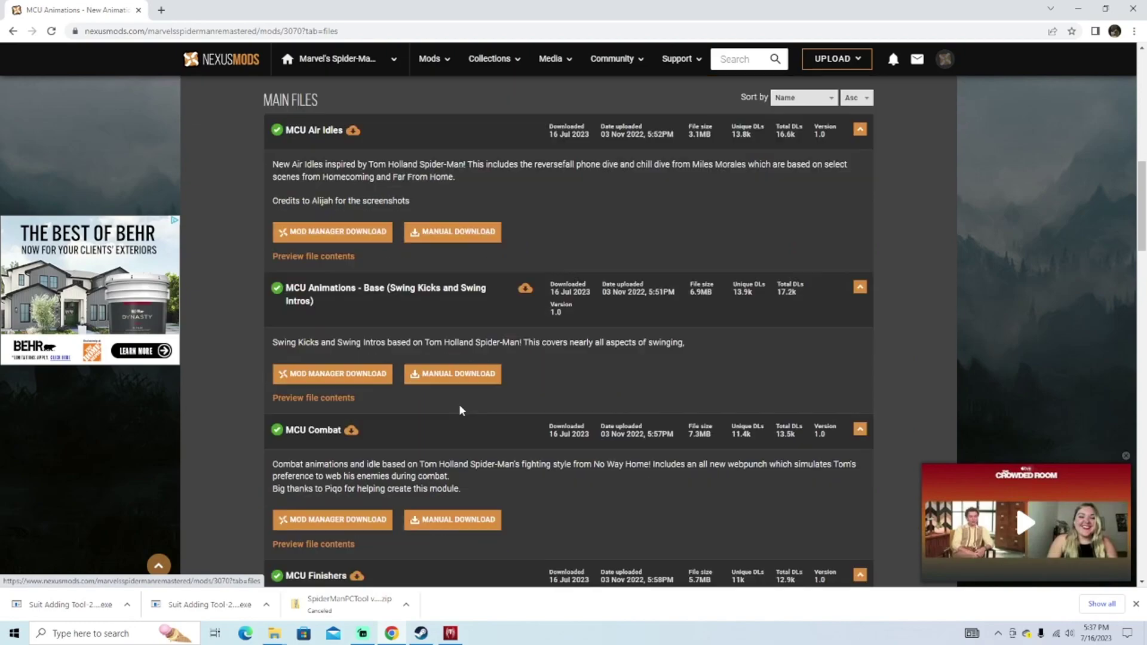
scroll(468, 315, "down", 4)
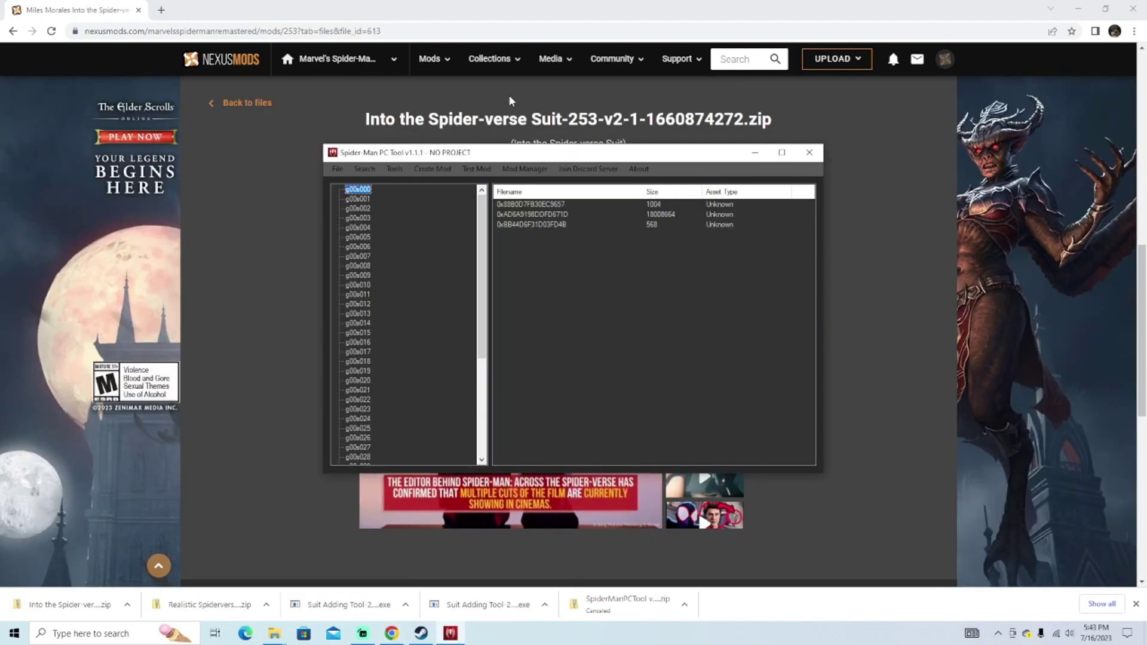
Open the Spider-Man PC Tool's Mod Manager and add the MCU Finishers mod from its Downloads subfolder to the load order
left_click(517, 170)
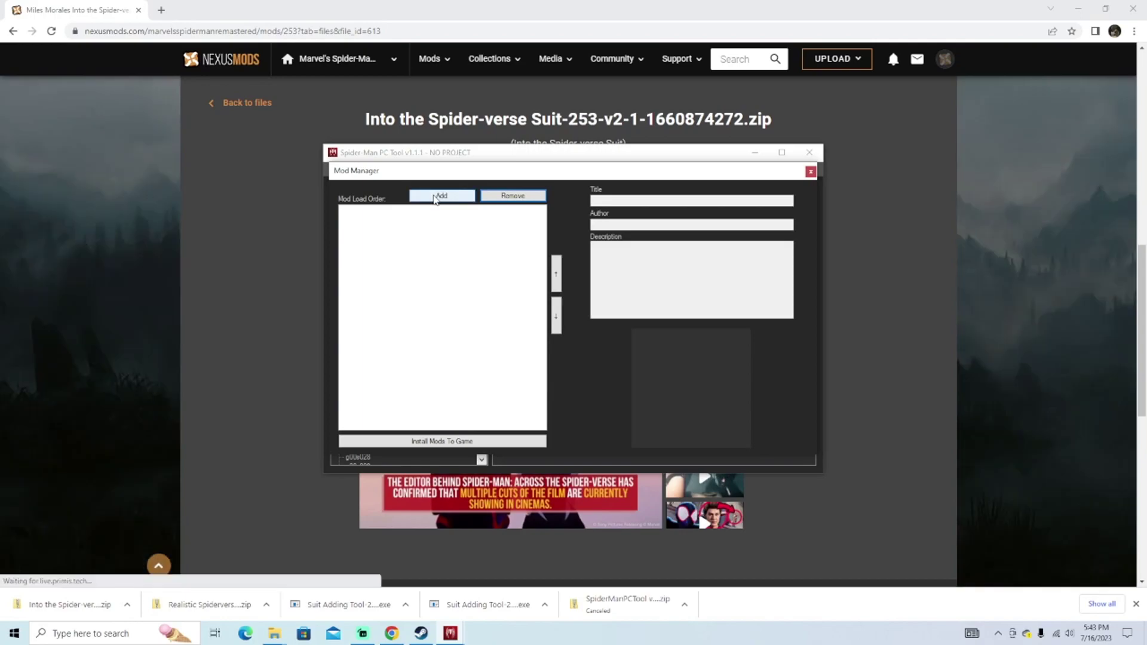
left_click(441, 195)
left_click(383, 287)
scroll(559, 337, "down", 3)
scroll(559, 334, "down", 2)
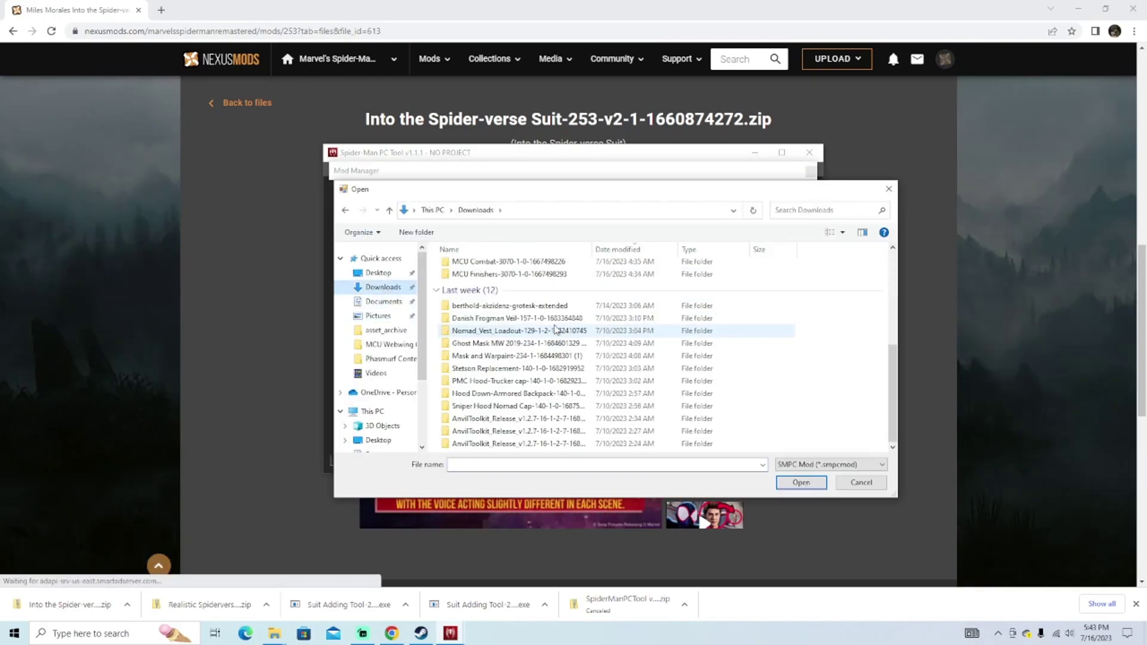
scroll(559, 331, "up", 4)
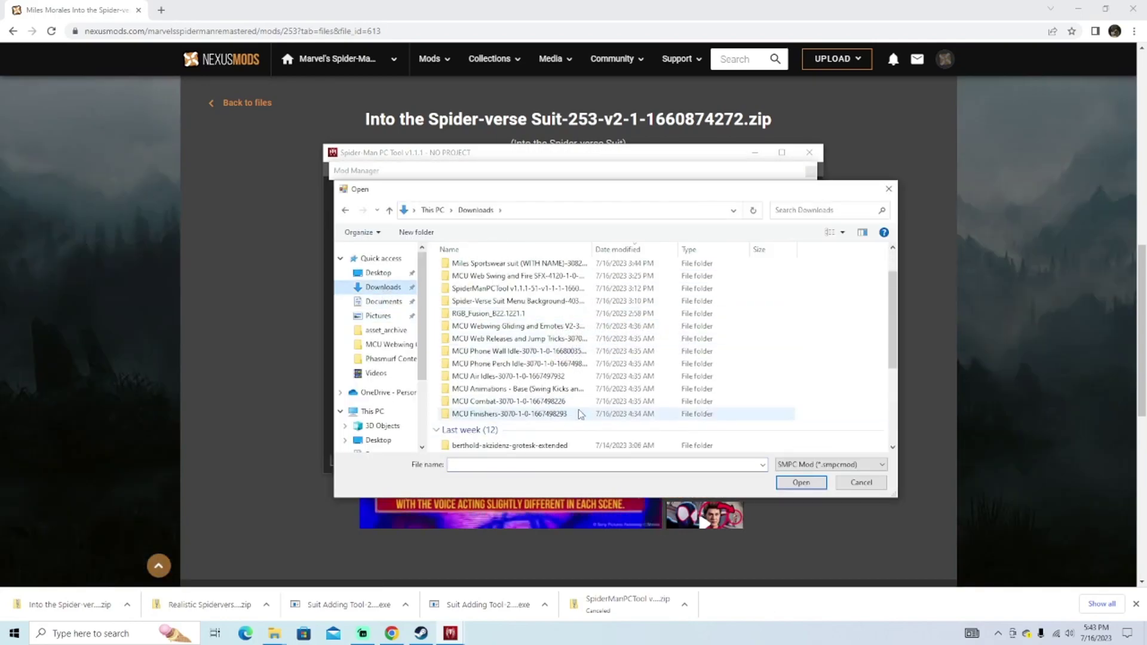
double_click(494, 414)
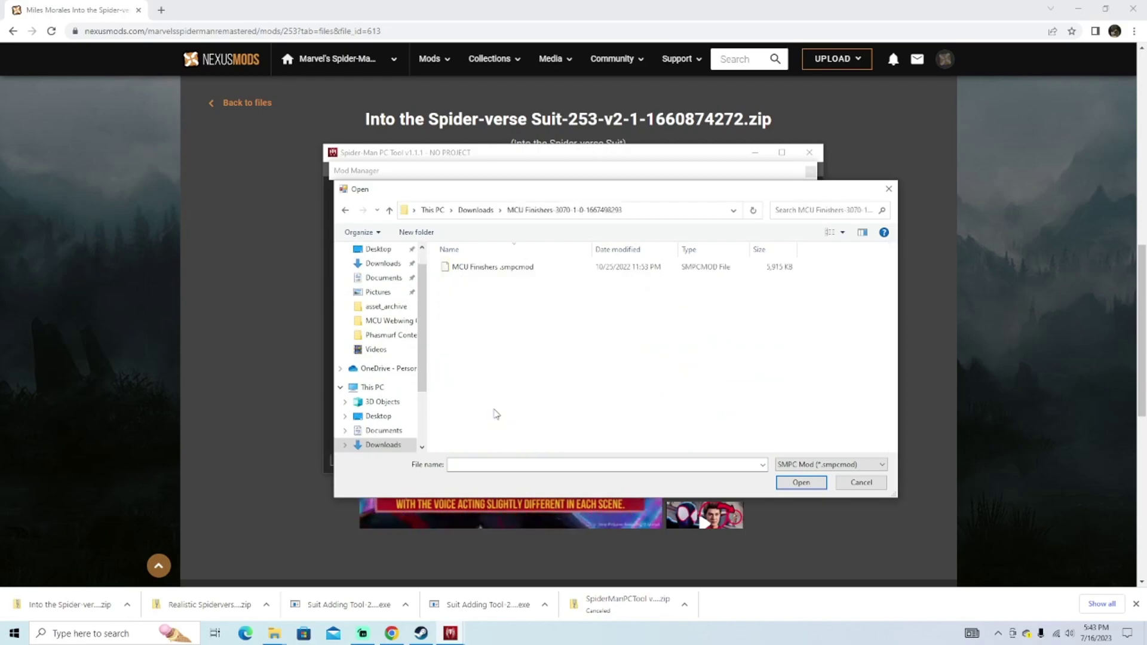
left_click_drag(507, 190, 661, 182)
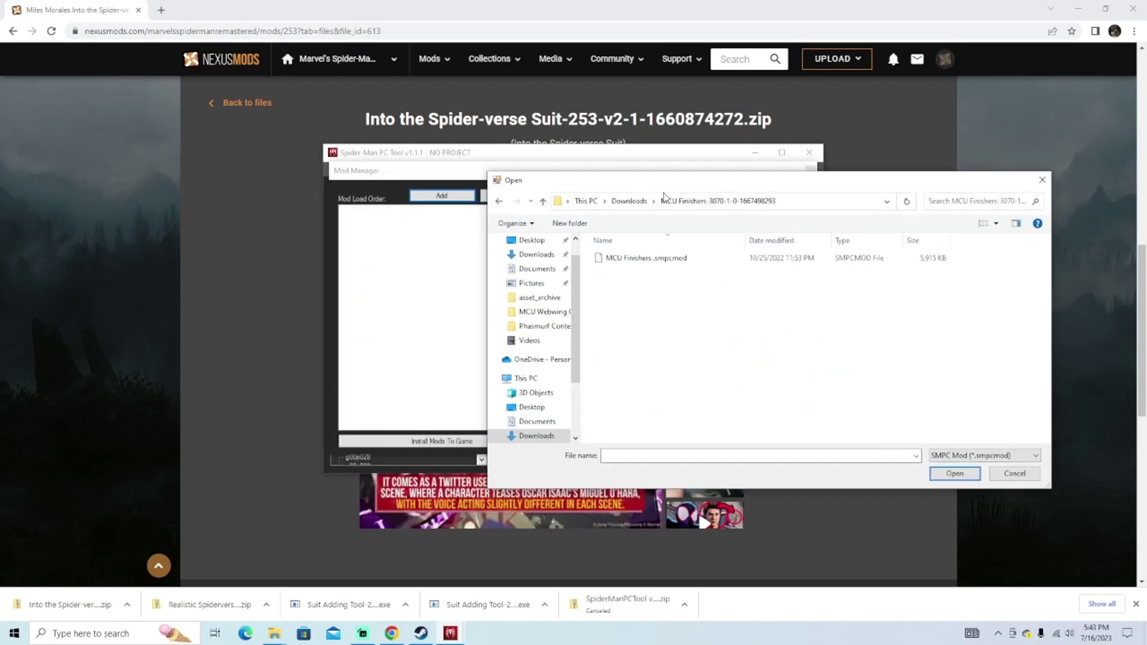
left_click(666, 261)
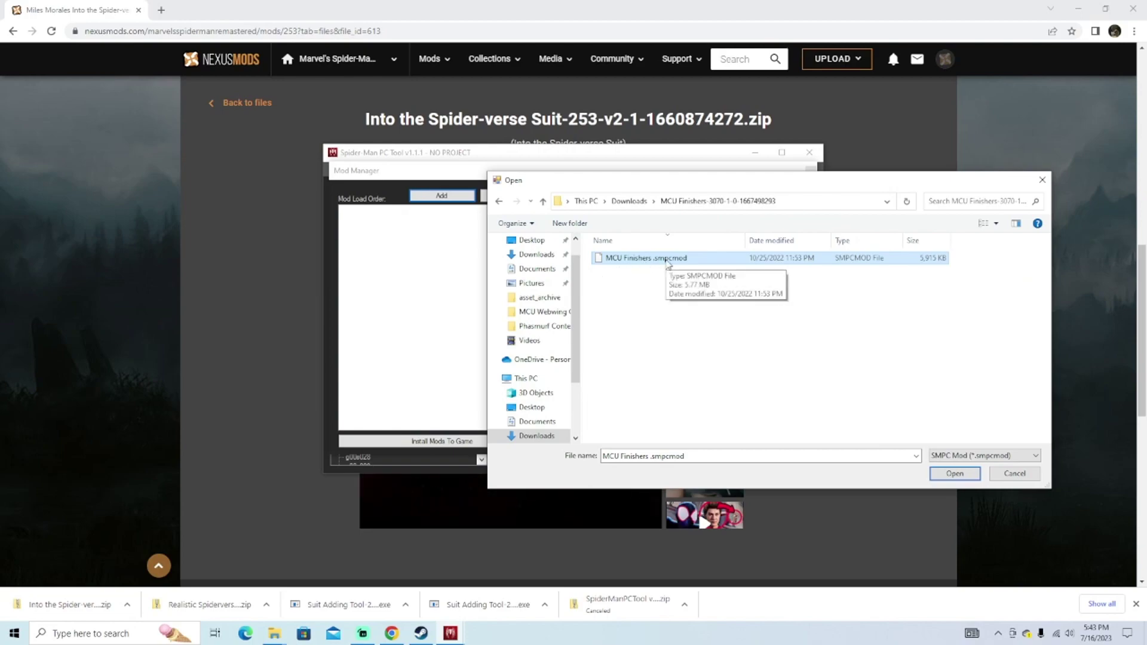
left_click_drag(736, 261, 687, 323)
left_click(954, 473)
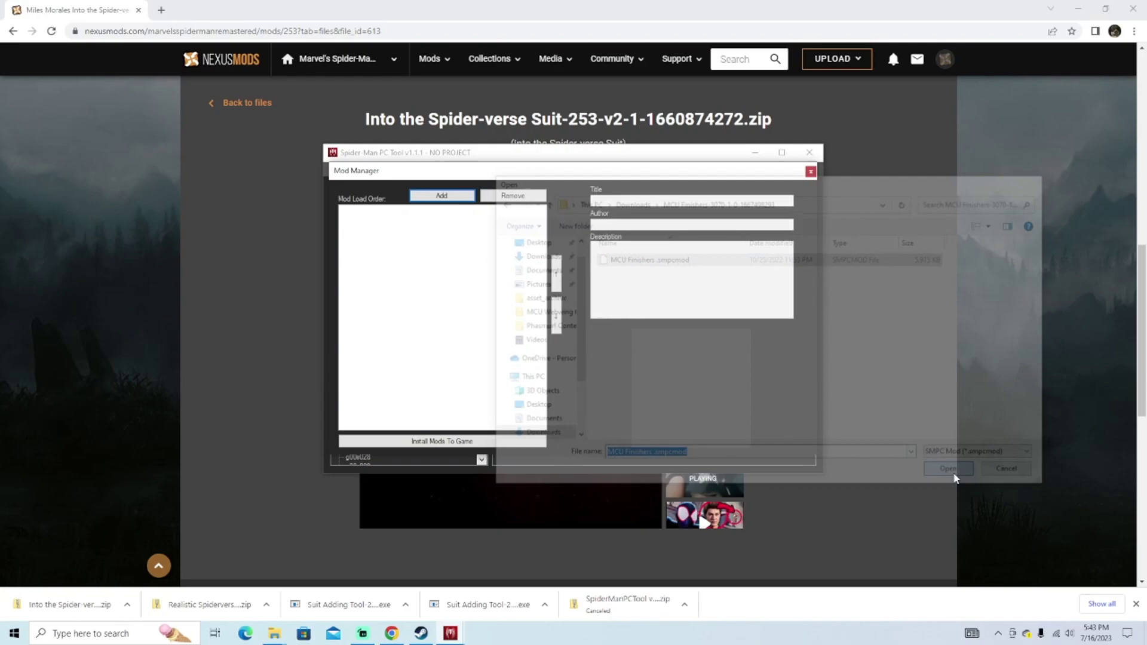
Add the MCU Combat and MCU Animations 1.6 mods from their Downloads subfolders to the mod load order
left_click(441, 196)
left_click(535, 254)
double_click(654, 423)
double_click(633, 259)
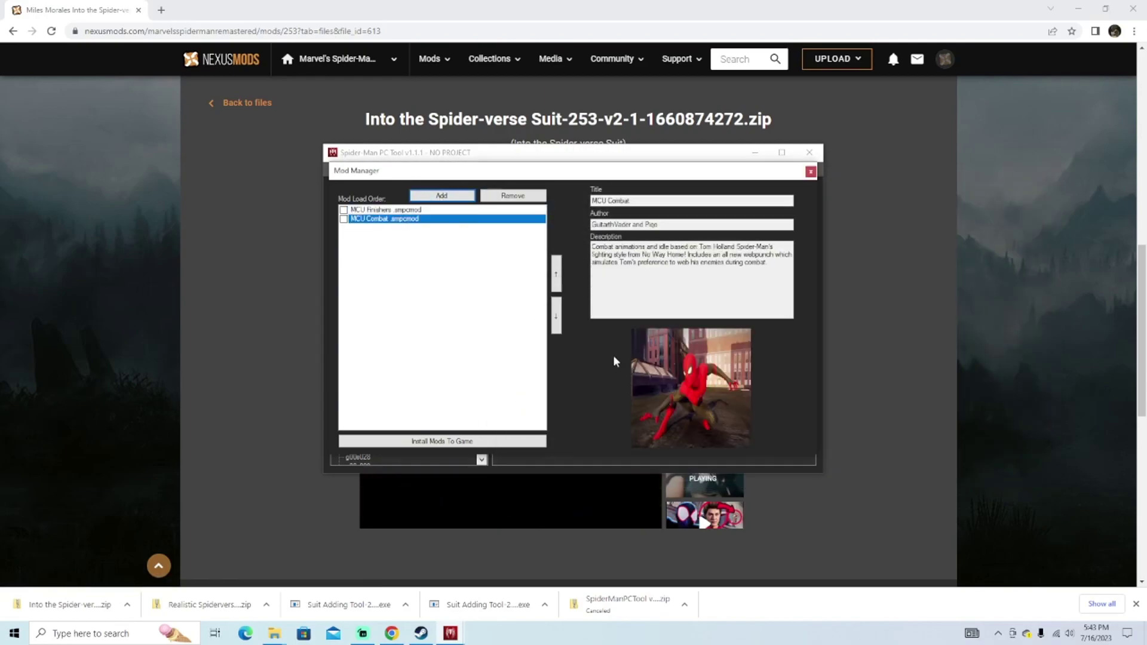
left_click(442, 195)
left_click(536, 254)
double_click(687, 424)
double_click(656, 258)
Add the MCU Air Idles mod from its Downloads subfolder to the mod load order
left_click(441, 196)
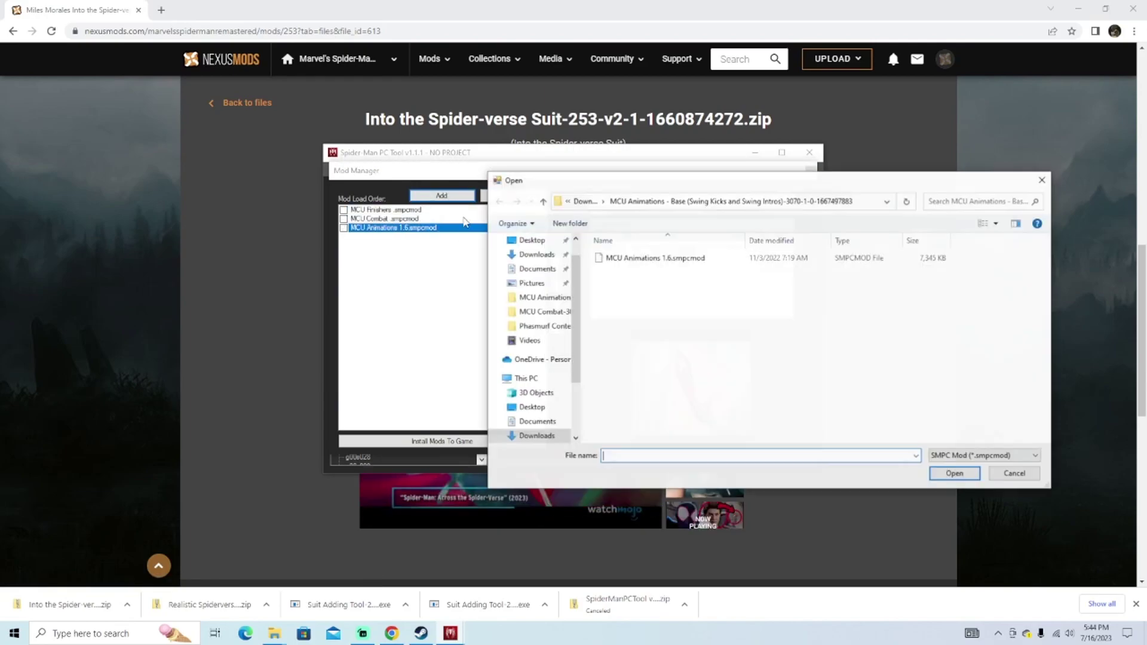
left_click(535, 254)
left_click(687, 412)
left_click(953, 473)
left_click(747, 259)
left_click(953, 473)
left_click(602, 358)
Add the MCU Phone Perch Idle and MCU Phone Wall Idle V2 mods from Downloads to the mod load order
left_click(441, 195)
left_click(519, 255)
double_click(746, 400)
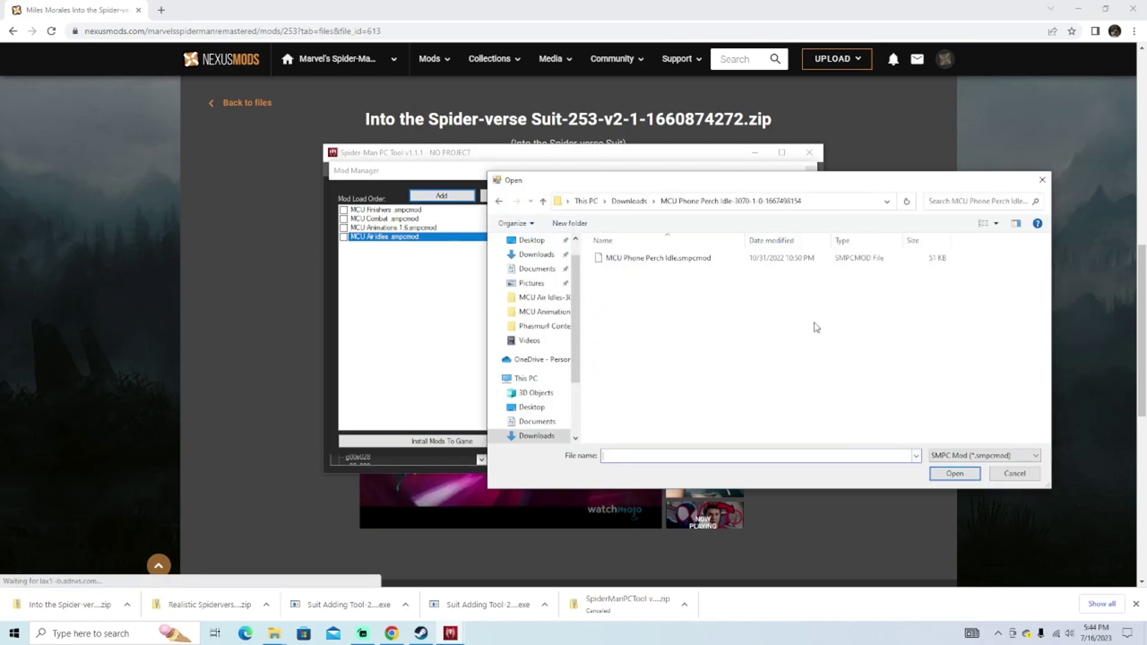
double_click(746, 258)
left_click(441, 195)
left_click(536, 254)
double_click(687, 387)
double_click(687, 258)
left_click(602, 358)
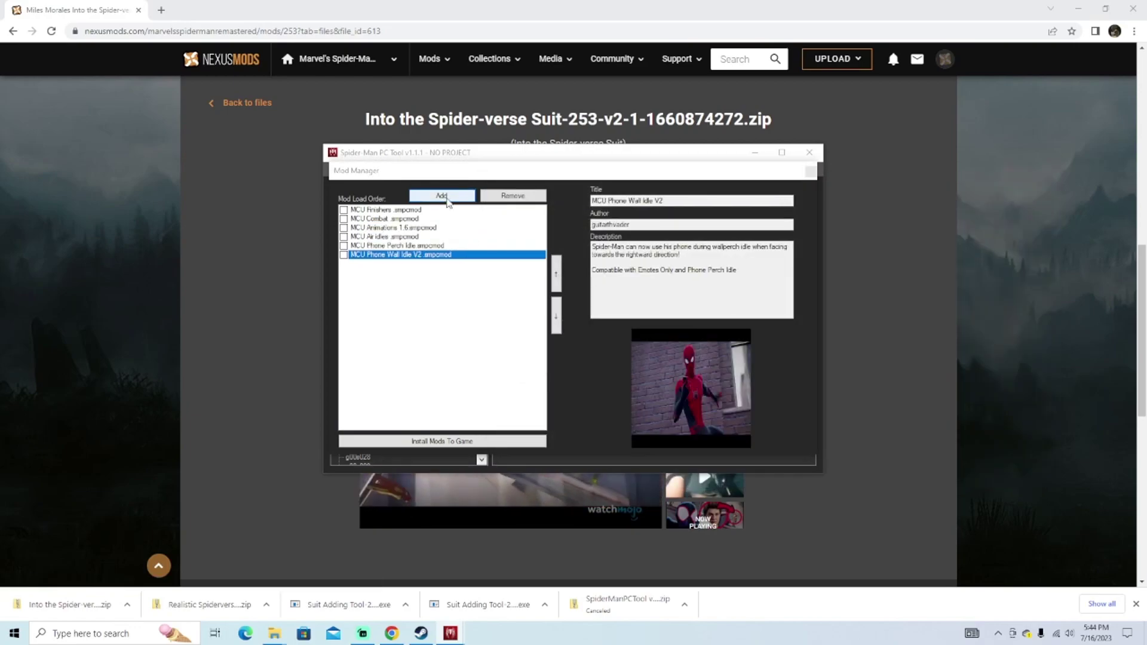
Add the MCU Web Releases and Jump Tricks and MCU Webwing Gliding and Emotes V2 mods from Downloads to the load order
left_click(445, 197)
left_click(535, 255)
double_click(746, 374)
double_click(672, 258)
left_click(601, 359)
left_click(441, 195)
left_click(536, 255)
double_click(651, 363)
double_click(657, 257)
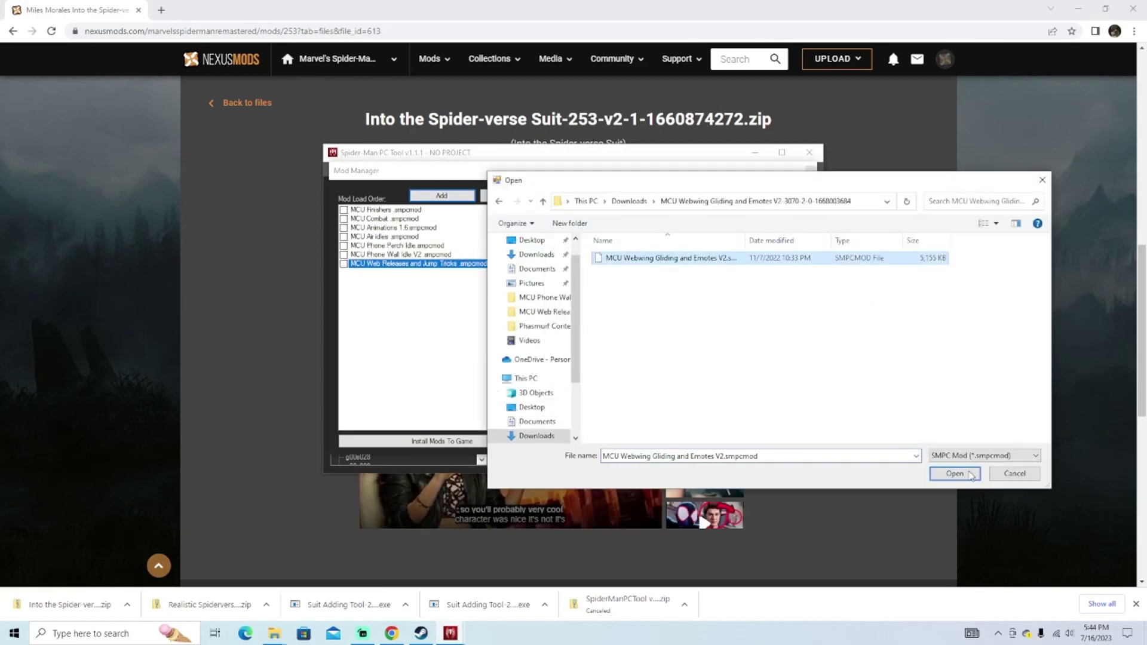
Add the Spider-Verse Background mod from the Spider-Verse Suit Menu Background folder in Downloads to the load order
left_click(441, 195)
left_click(536, 254)
double_click(672, 337)
double_click(657, 258)
left_click(601, 358)
Look through the Downloads folder for the two Spider-Verse suit mods while adding another mod to the load order
left_click(441, 195)
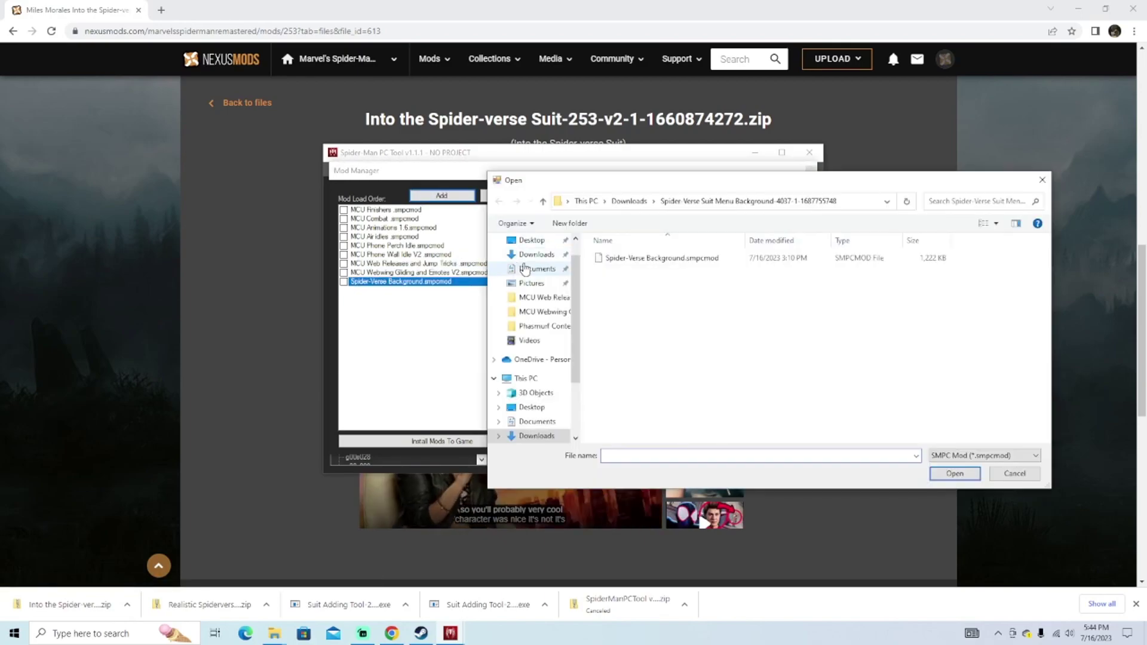
left_click(537, 254)
scroll(657, 373, "down", 2)
scroll(657, 340, "up", 2)
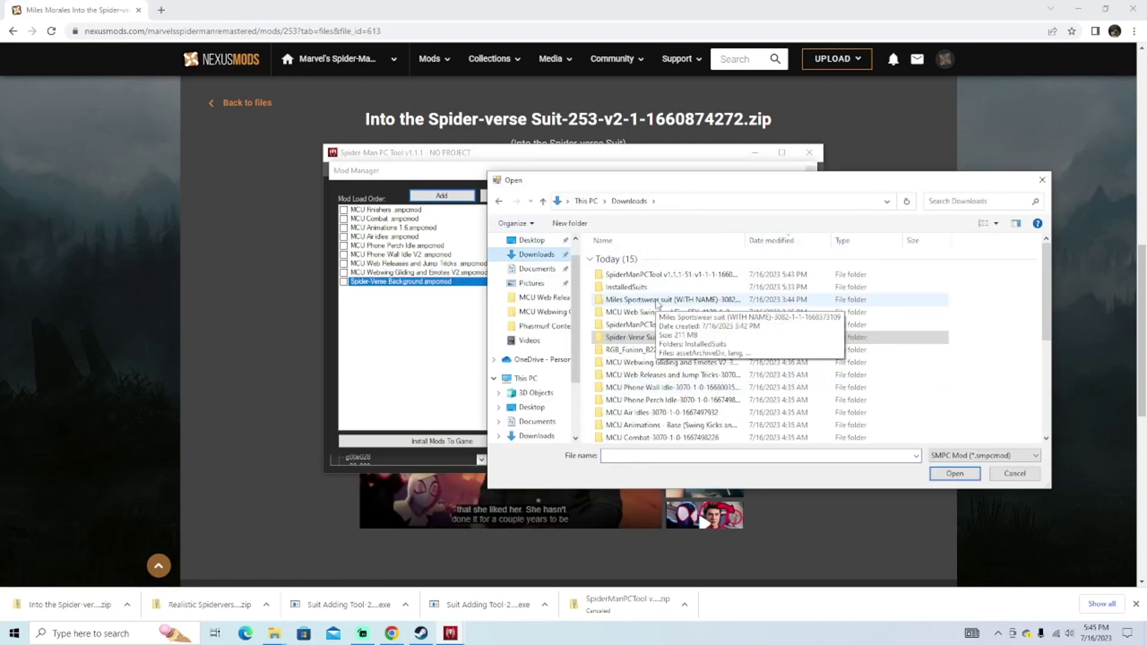
scroll(646, 369, "down", 1)
scroll(646, 369, "up", 1)
scroll(667, 343, "down", 3)
scroll(668, 344, "up", 3)
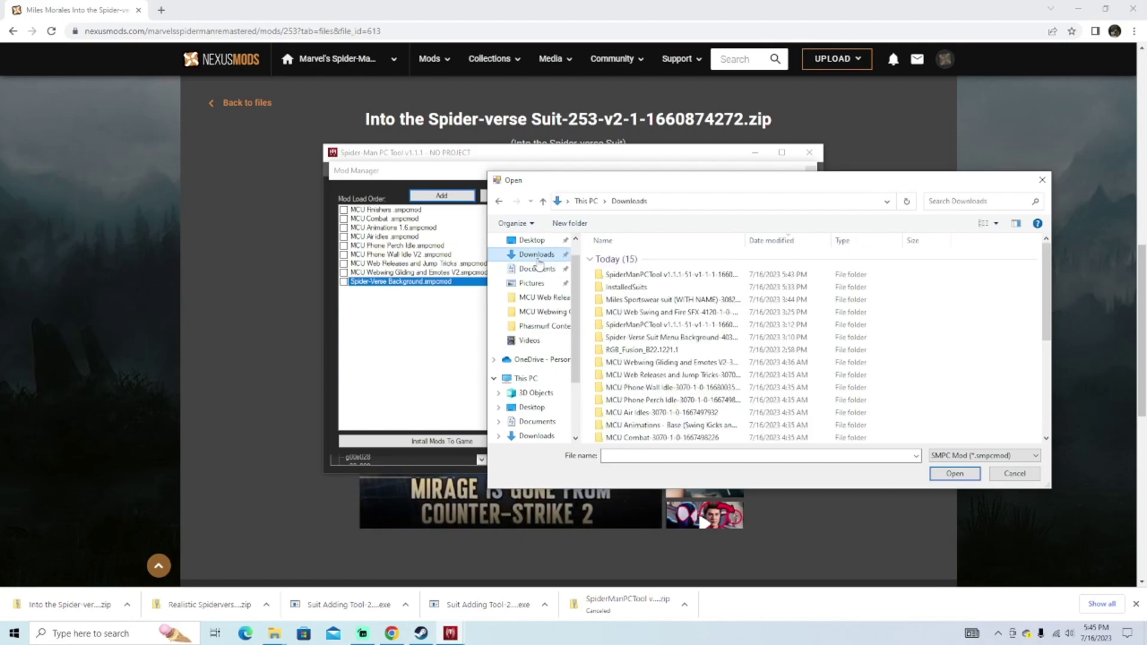
Extract the downloaded Into the Spider-verse Suit zip into its own folder in Downloads
left_click(73, 604)
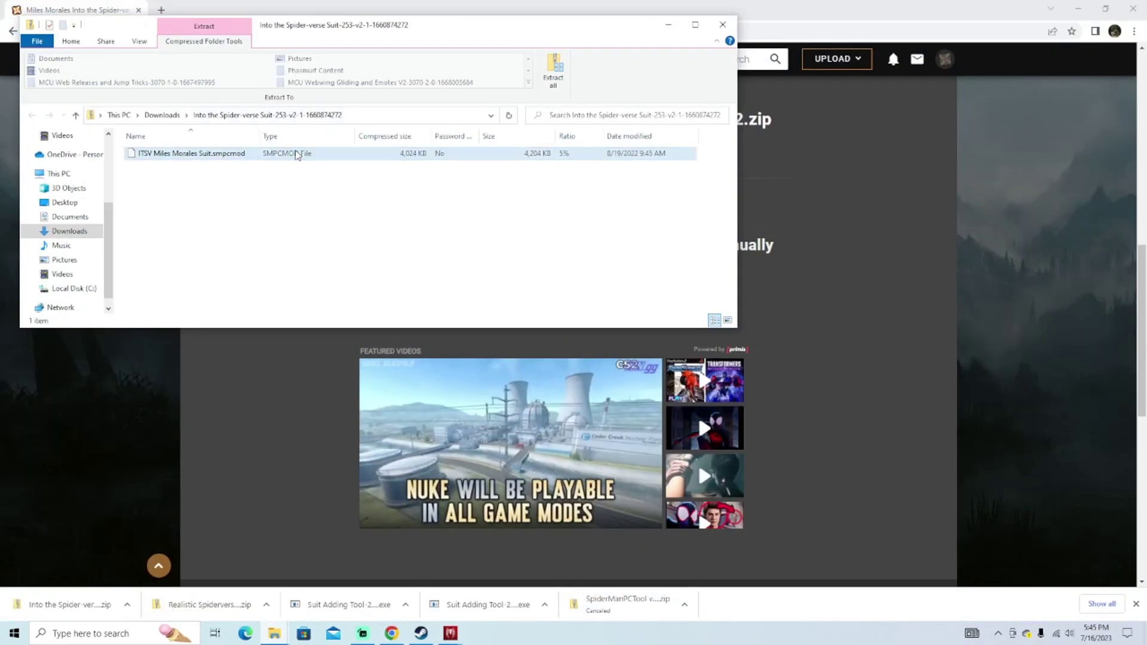
left_click(299, 155)
left_click(553, 71)
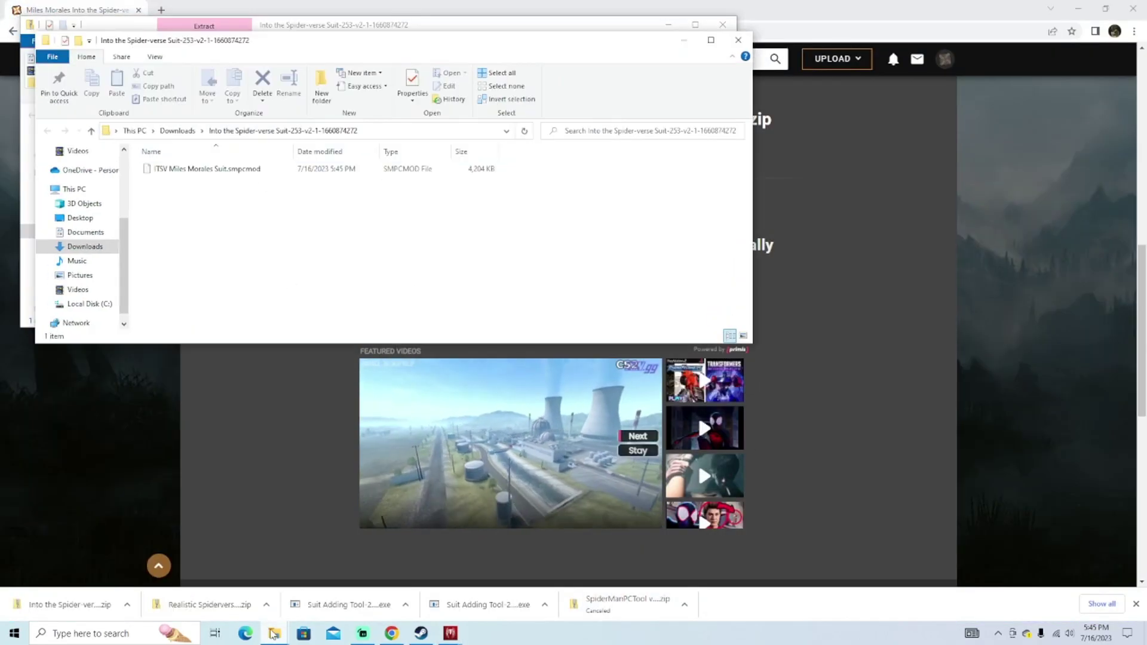
Extract the Realistic Spiderverse Suit (hooded) zip from Downloads into its own folder there
left_click(80, 246)
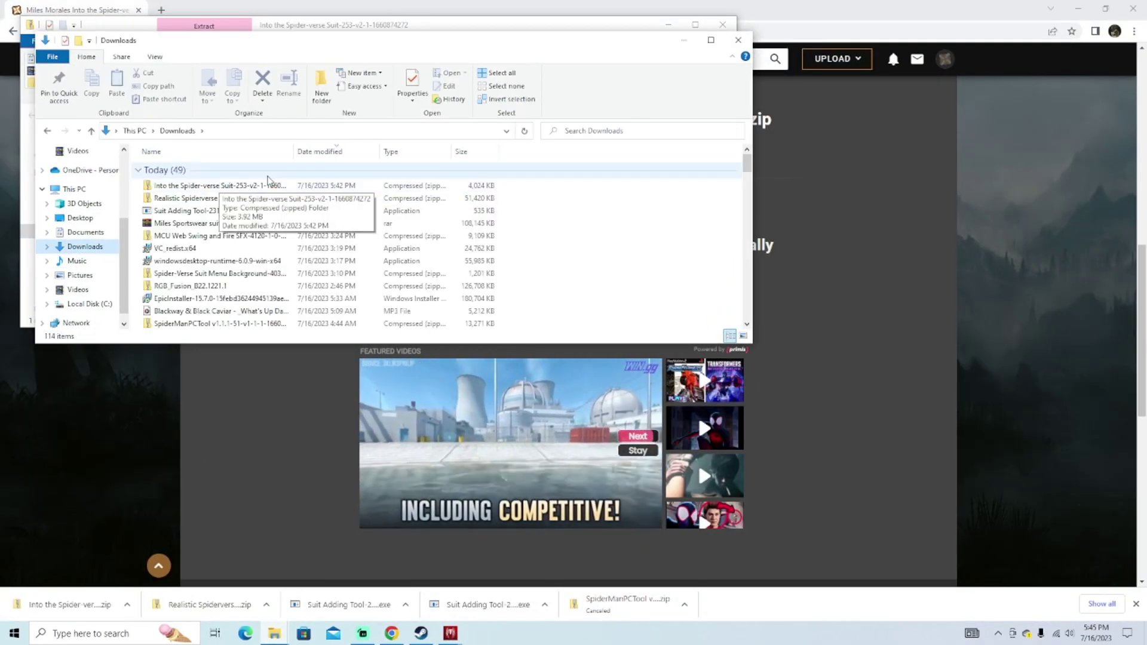
double_click(269, 200)
left_click(568, 88)
left_click(677, 432)
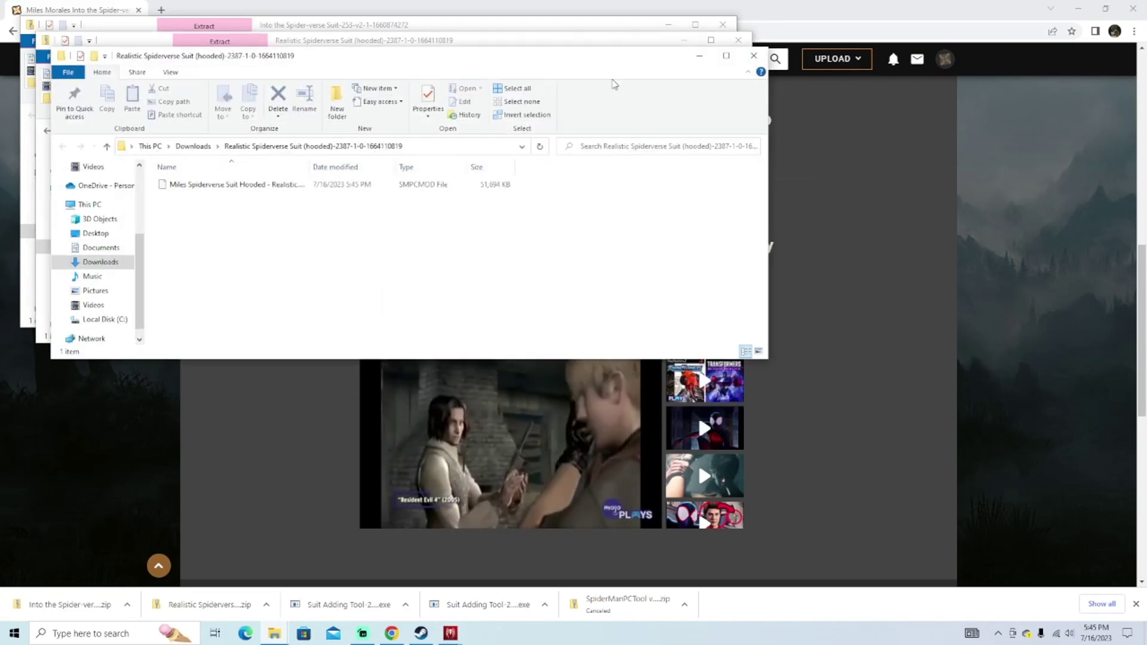
left_click(699, 56)
Back in Spider-Man PC Tool, add ITSV Miles Morales Suit.smpcmod from its extracted Downloads folder to the mod load order
left_click(450, 633)
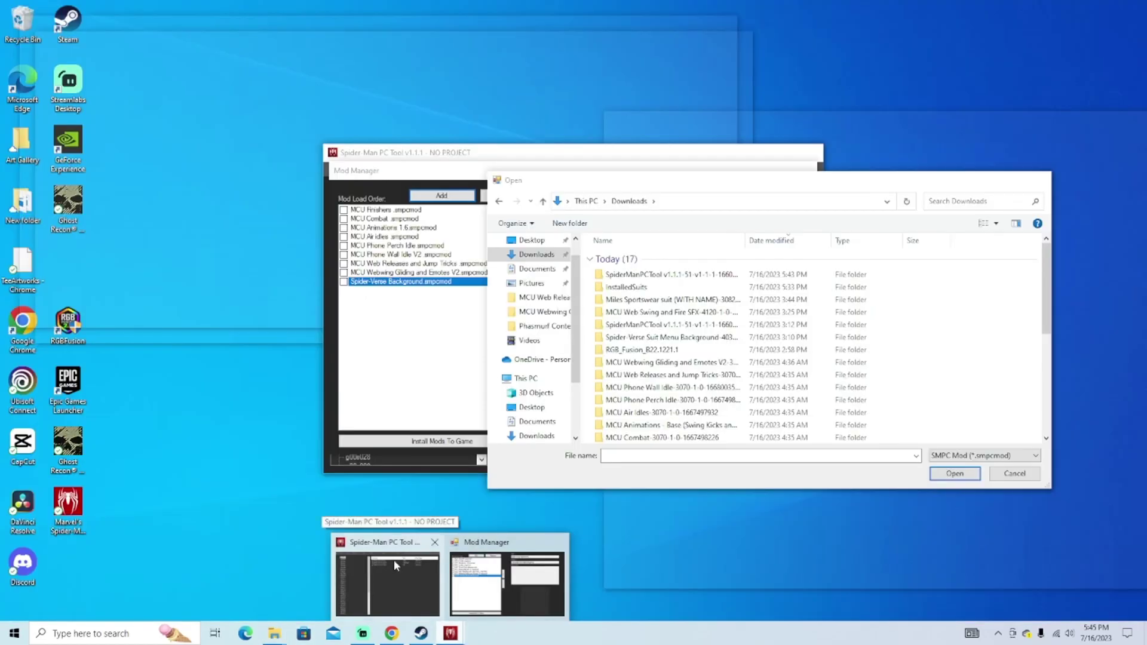
left_click(394, 563)
left_click(536, 255)
scroll(671, 314, "down", 3)
scroll(671, 307, "up", 3)
double_click(665, 288)
double_click(666, 257)
left_click(603, 359)
Add Miles Spiderverse Suit Hooded - Realistic.smpcmod from its Downloads folder to the mod load order
left_click(441, 195)
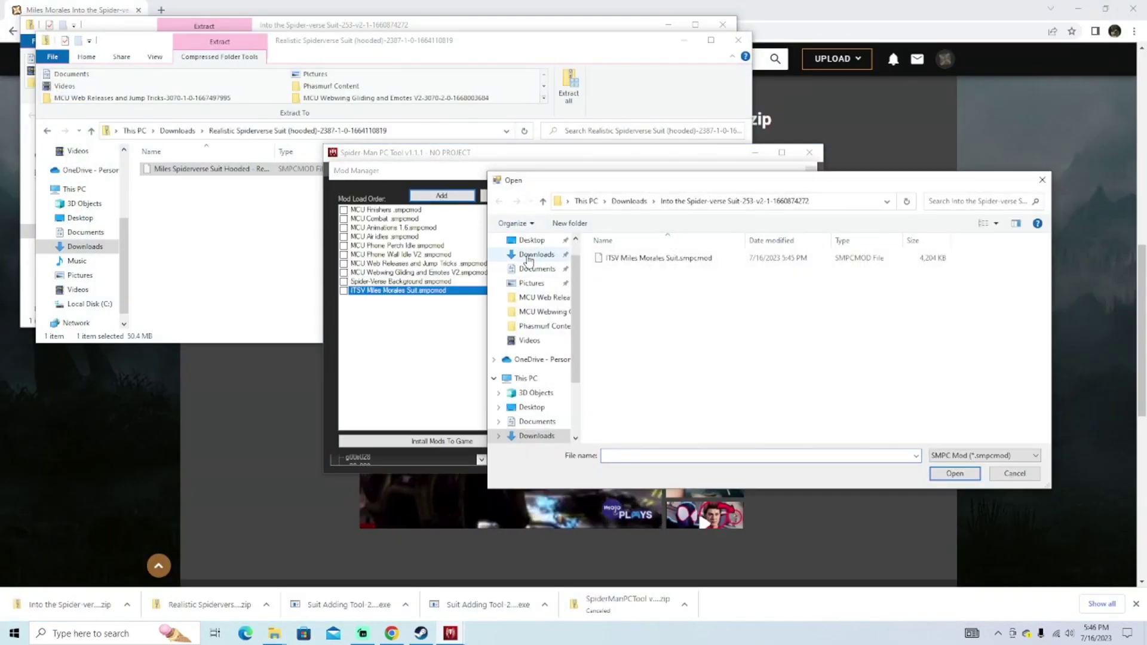
left_click(531, 255)
left_click(665, 274)
left_click(954, 473)
left_click(667, 258)
left_click(954, 473)
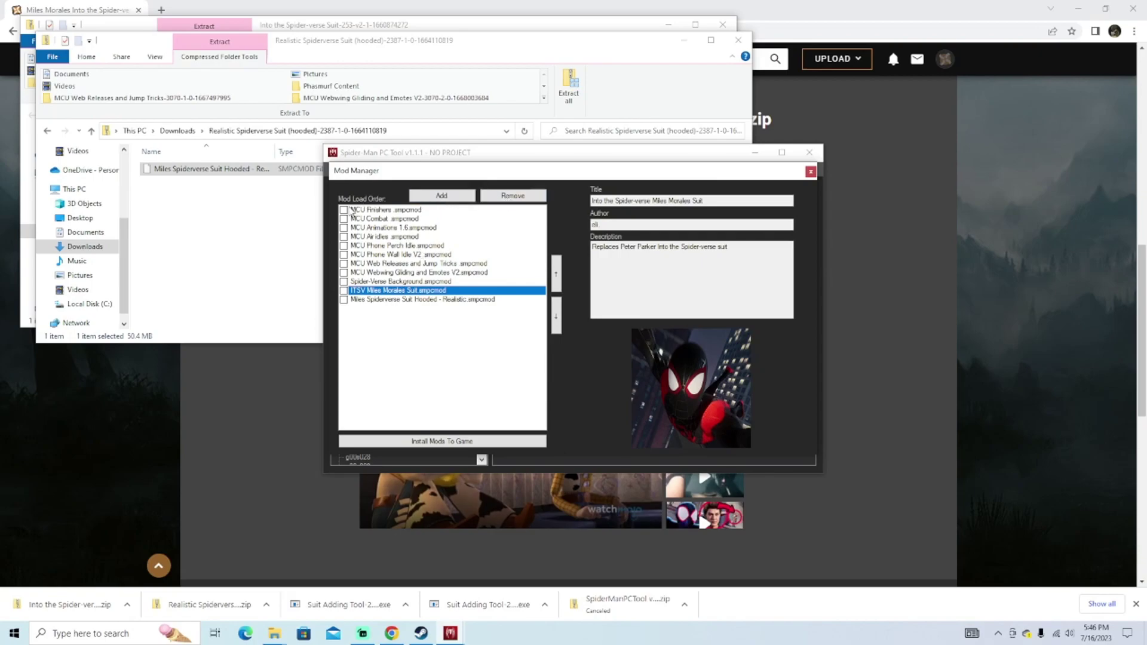
Enable every mod in the load order, from MCU Finishers through Miles Spiderverse Suit Hooded - Realistic
left_click(343, 210)
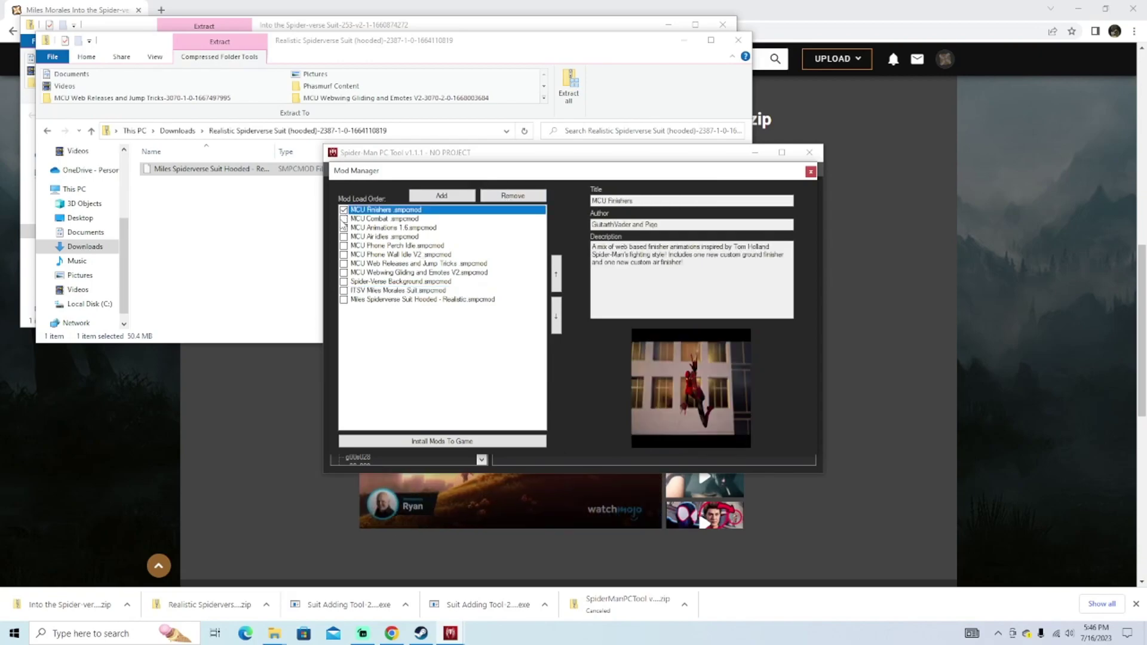
left_click(344, 219)
left_click(343, 228)
left_click(343, 237)
left_click(343, 246)
left_click(344, 255)
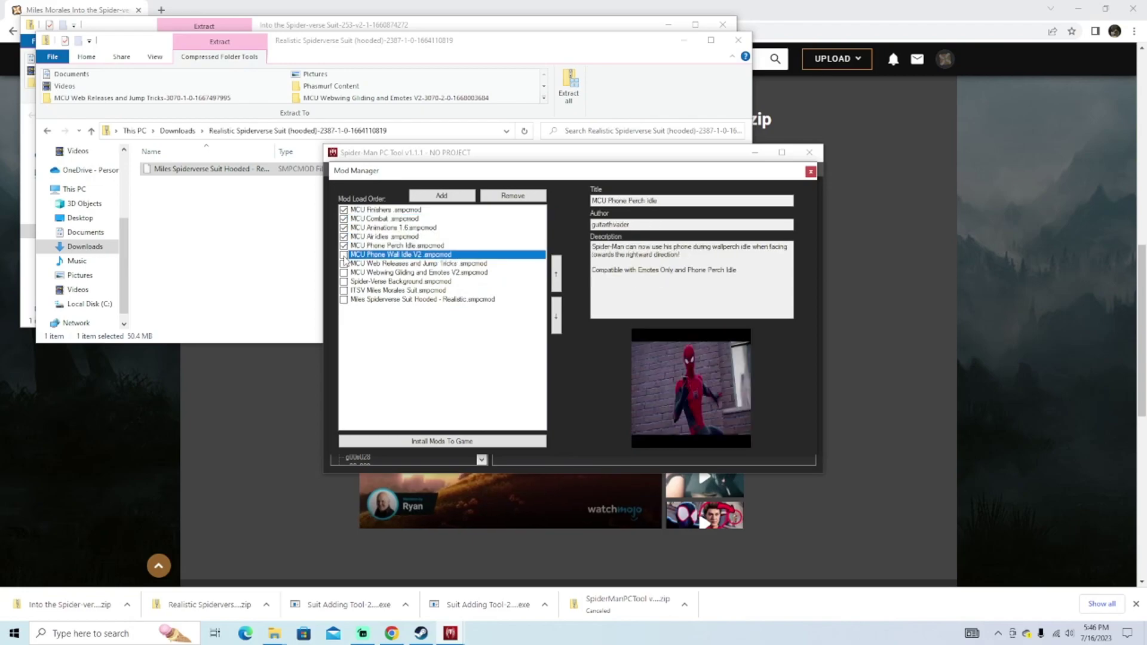
left_click(343, 264)
left_click(344, 273)
left_click(343, 281)
left_click(344, 290)
left_click(343, 299)
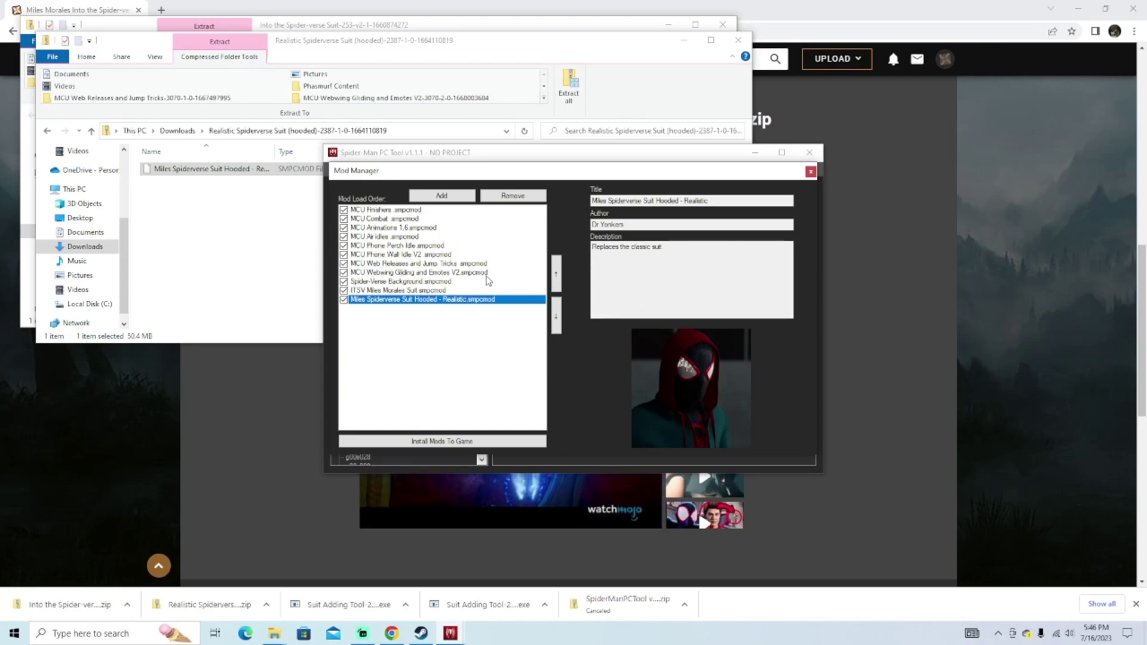
In File Explorer, open the Marvel's Spider-Man Remastered folder under C:\Program Files (x86)\Steam\steamapps\common and locate the Suit Adding Tool
mouse_move(276, 636)
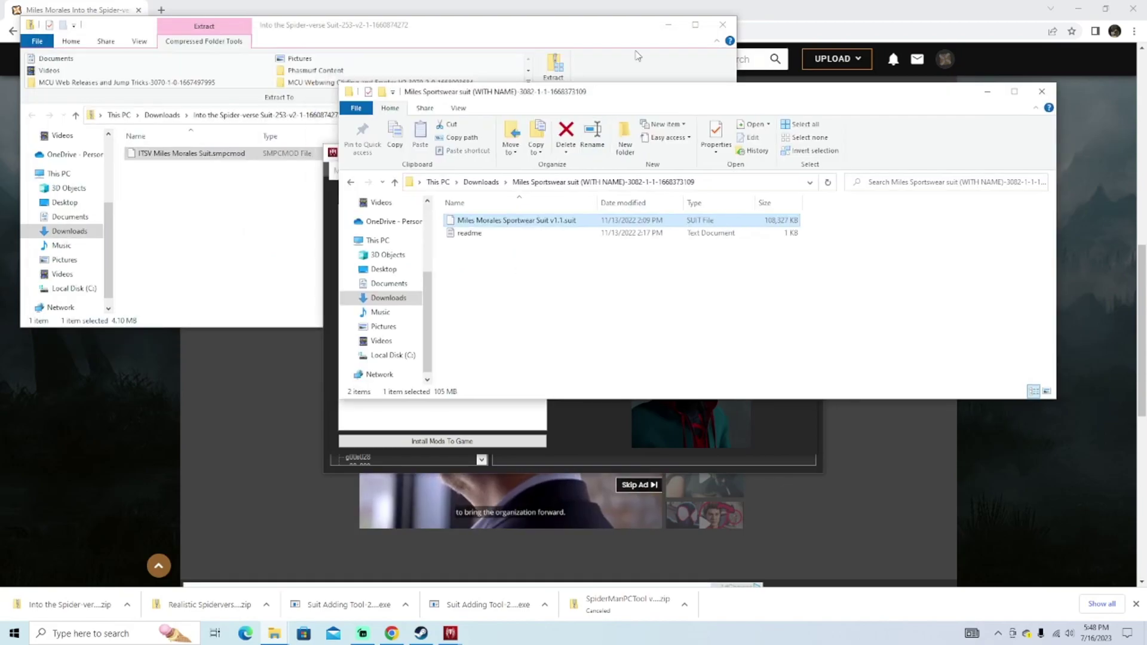
left_click_drag(619, 88, 674, 102)
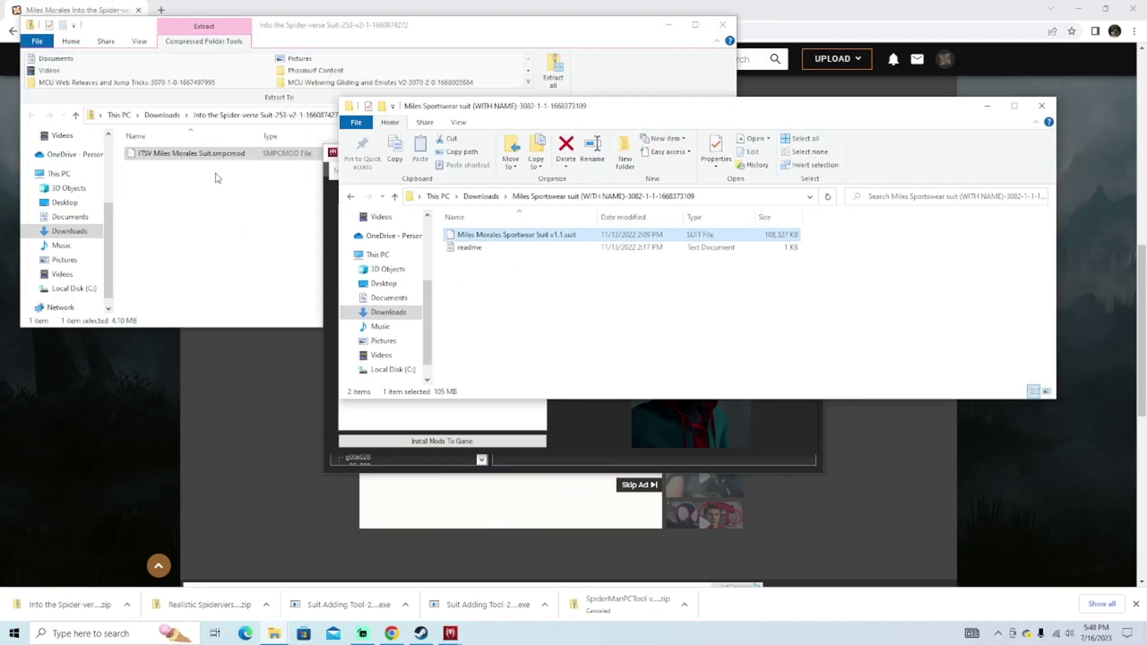
left_click(62, 245)
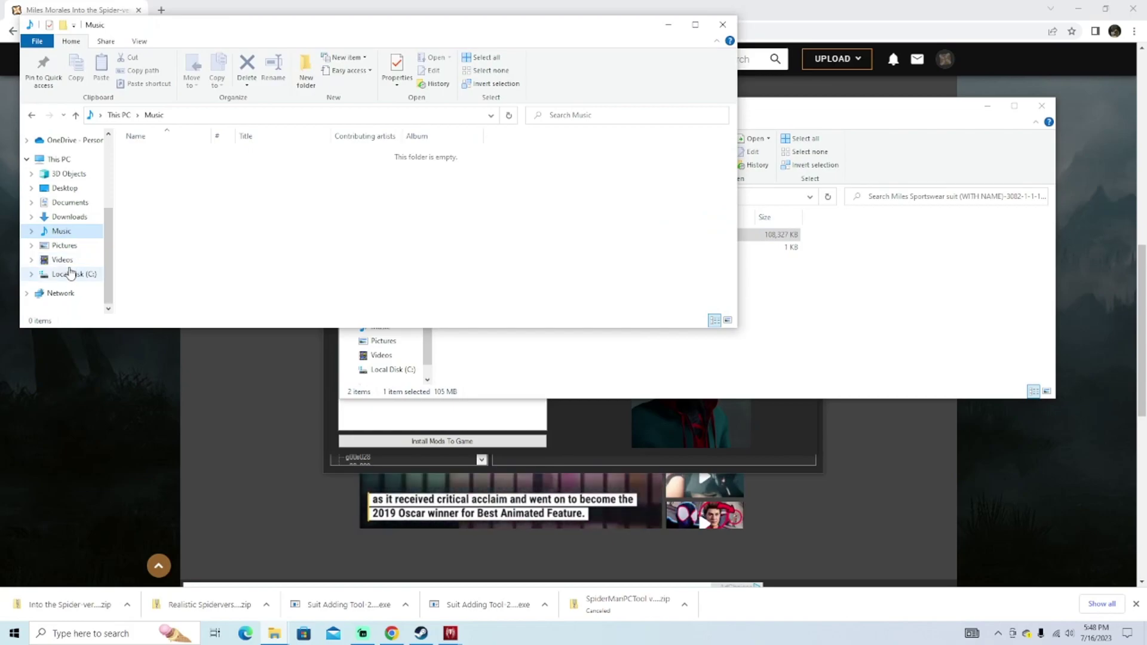
left_click(70, 273)
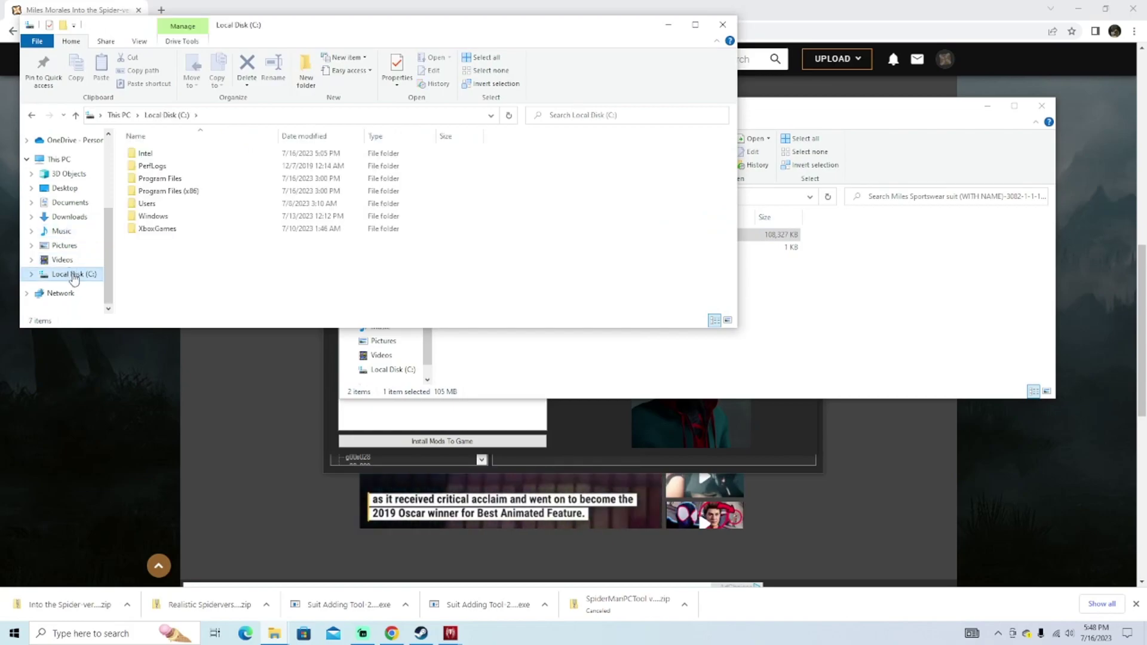
double_click(191, 190)
scroll(188, 227, "down", 3)
scroll(186, 231, "up", 1)
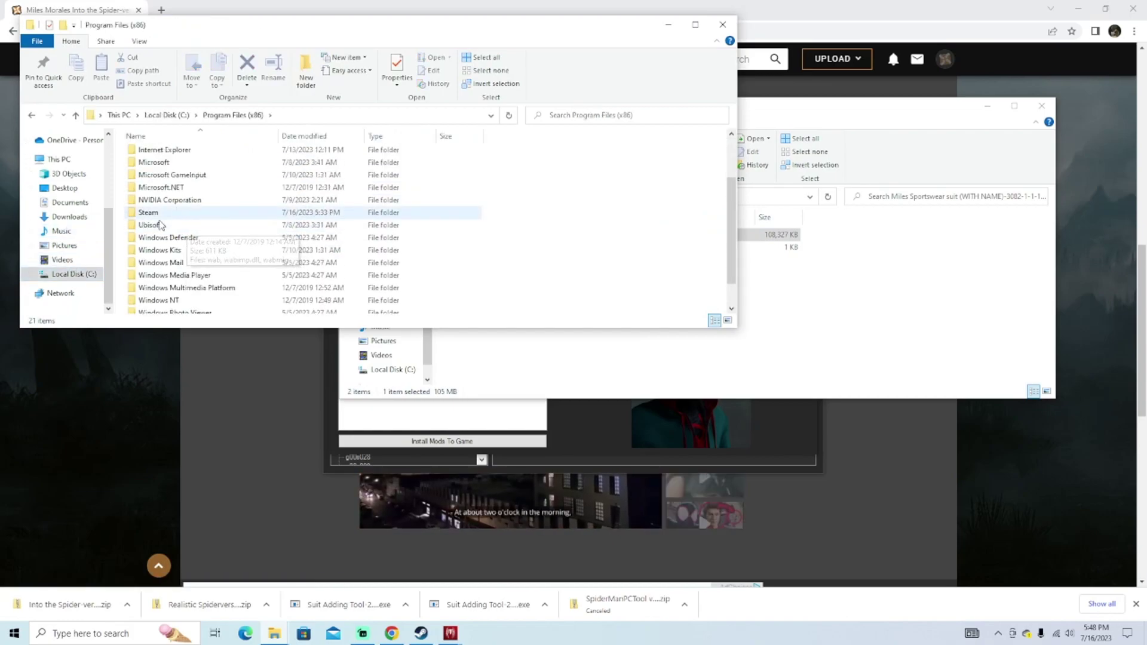
double_click(156, 212)
scroll(177, 180, "down", 4)
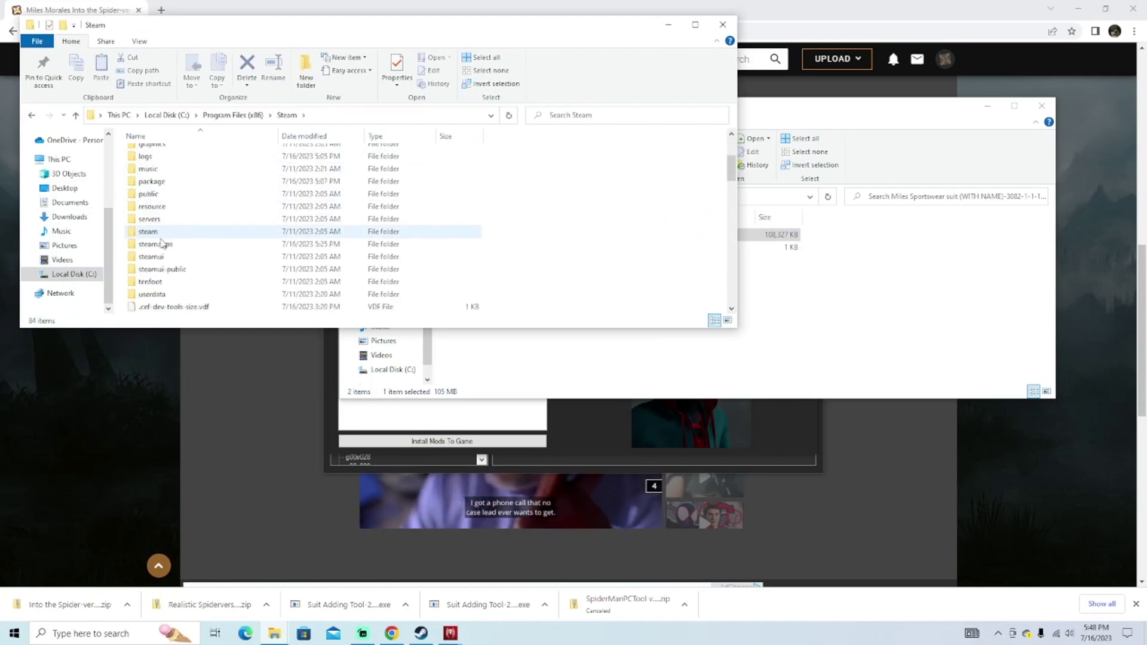
double_click(173, 209)
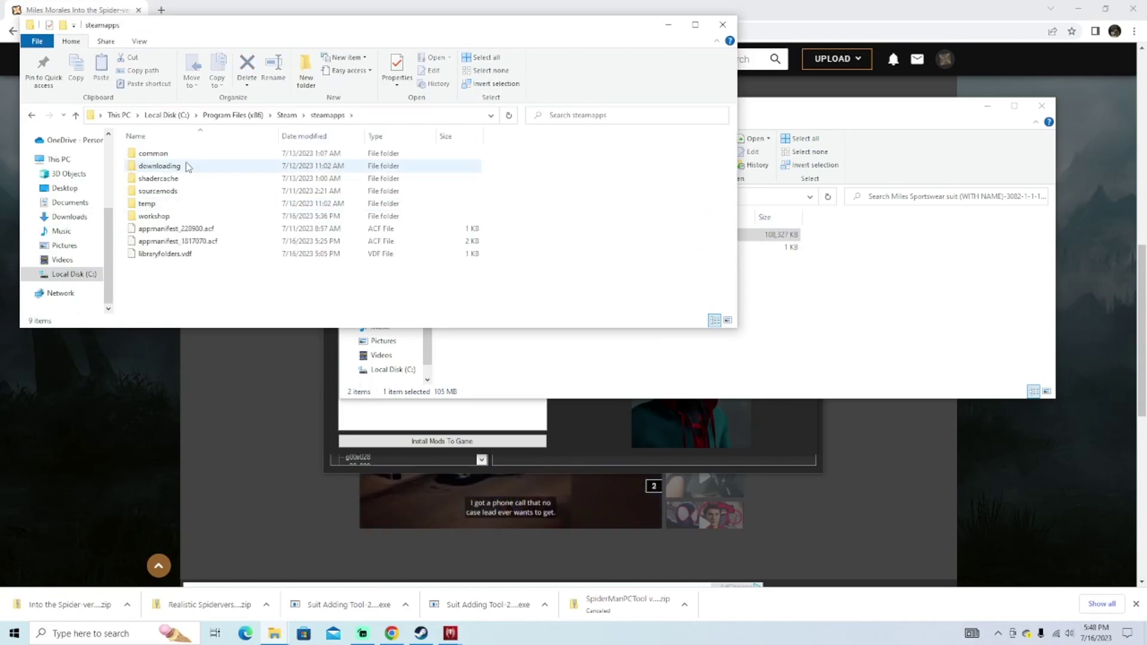
double_click(187, 155)
double_click(201, 154)
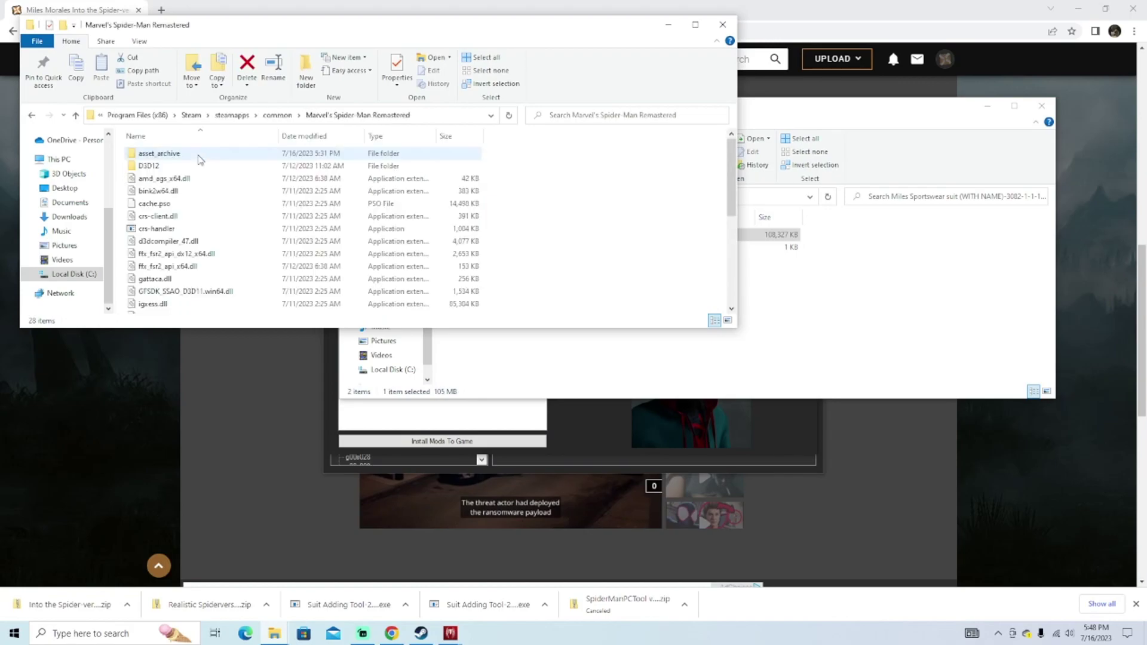
scroll(185, 156, "down", 5)
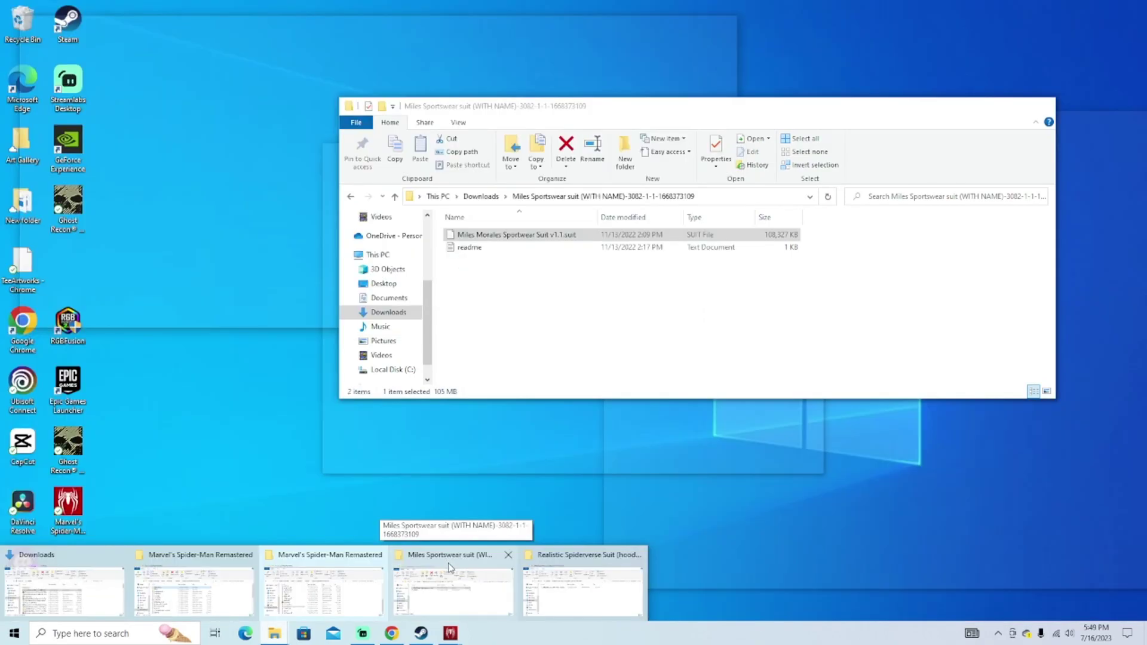
Open Miles Morales Sportwear Suit v1.1.suit from its Downloads folder with the Suit Adding Tool in the game folder
left_click(450, 567)
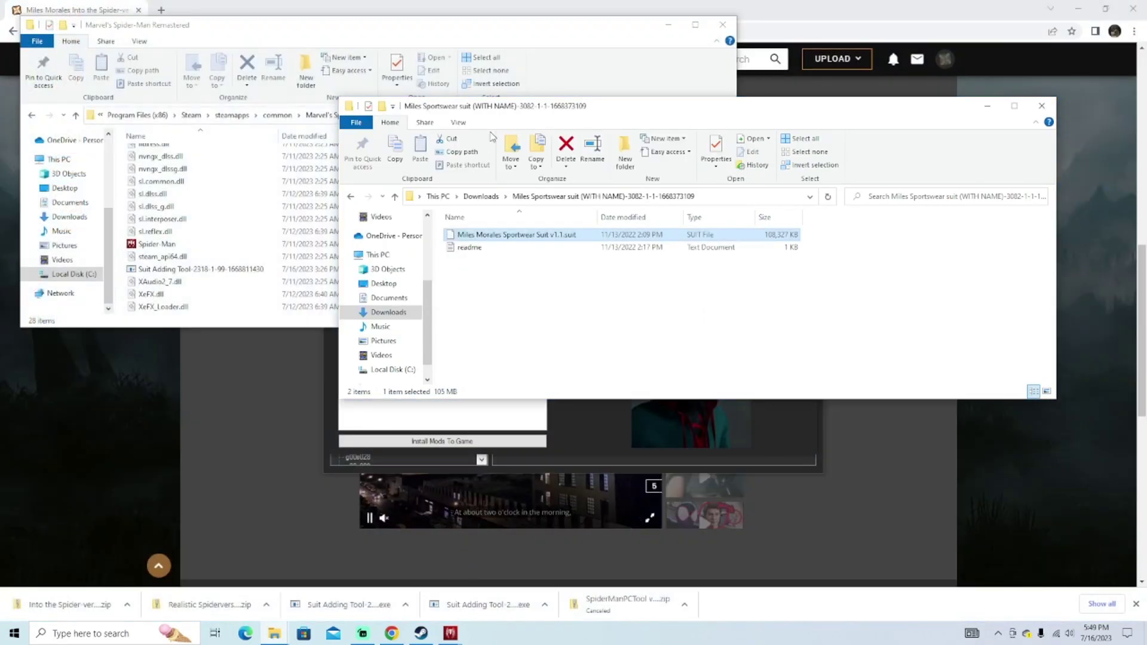
left_click_drag(513, 113, 568, 91)
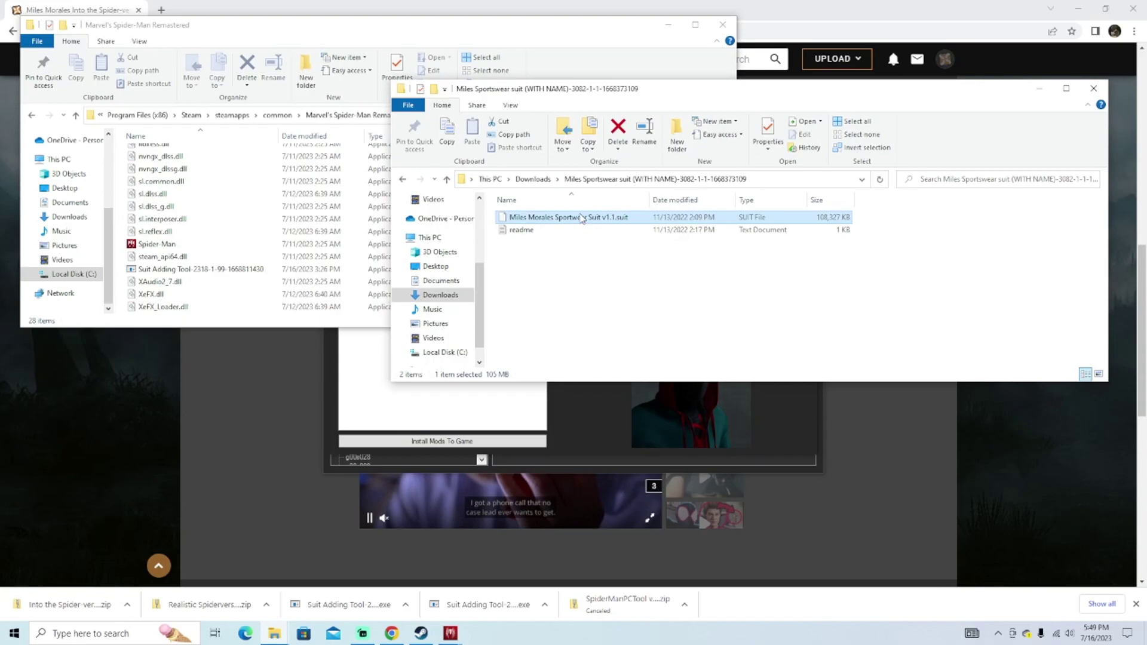
left_click_drag(589, 218, 163, 270)
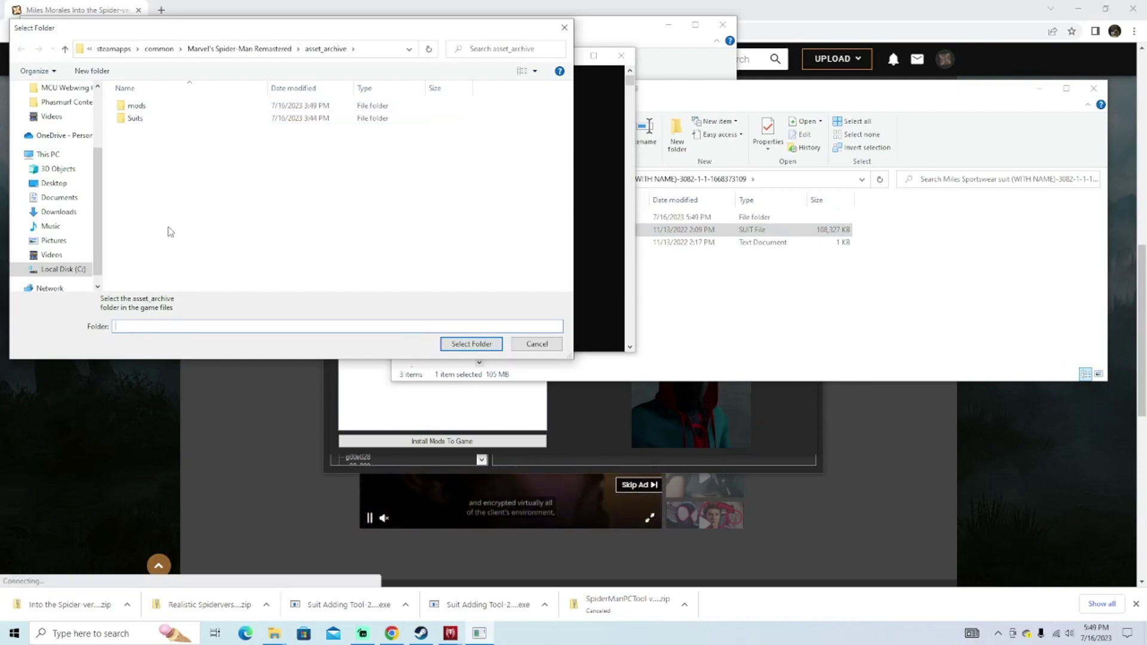
Add the suit using the game's asset_archive folder and the language code en, then exit the Suit Adding Tool
scroll(78, 213, "down", 1)
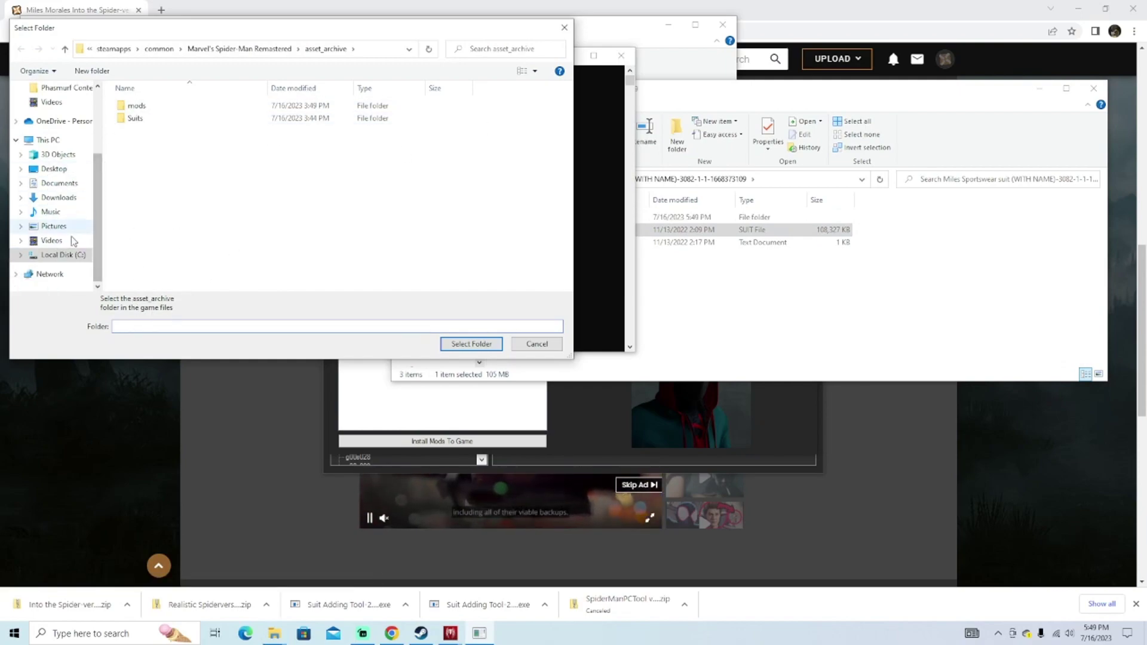
left_click(64, 257)
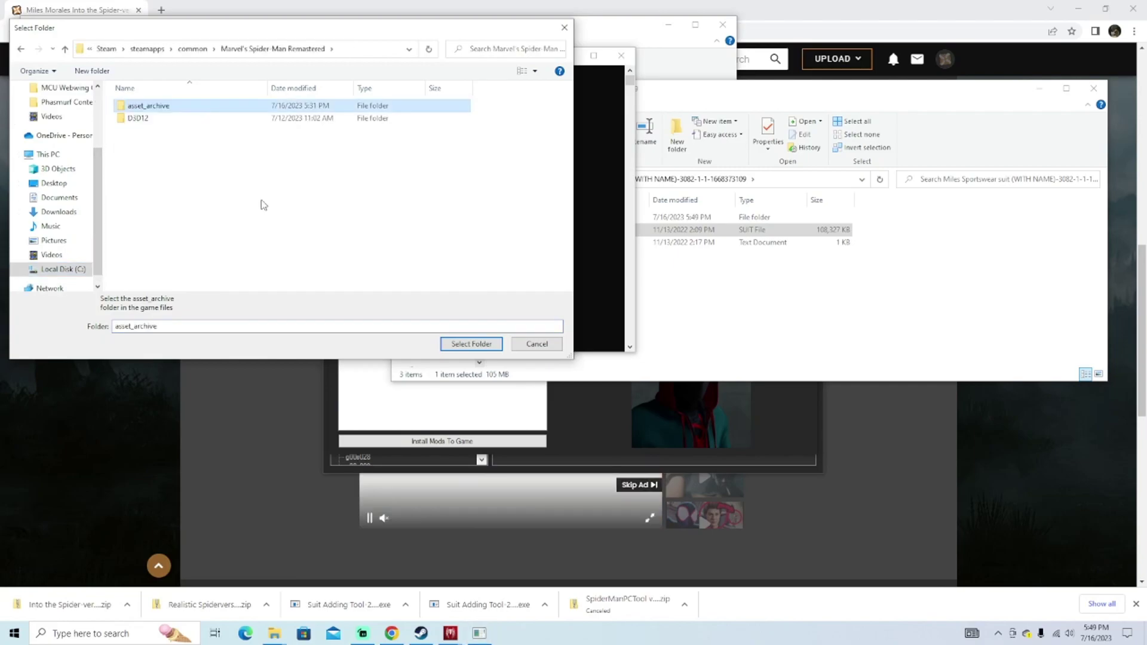
left_click(474, 345)
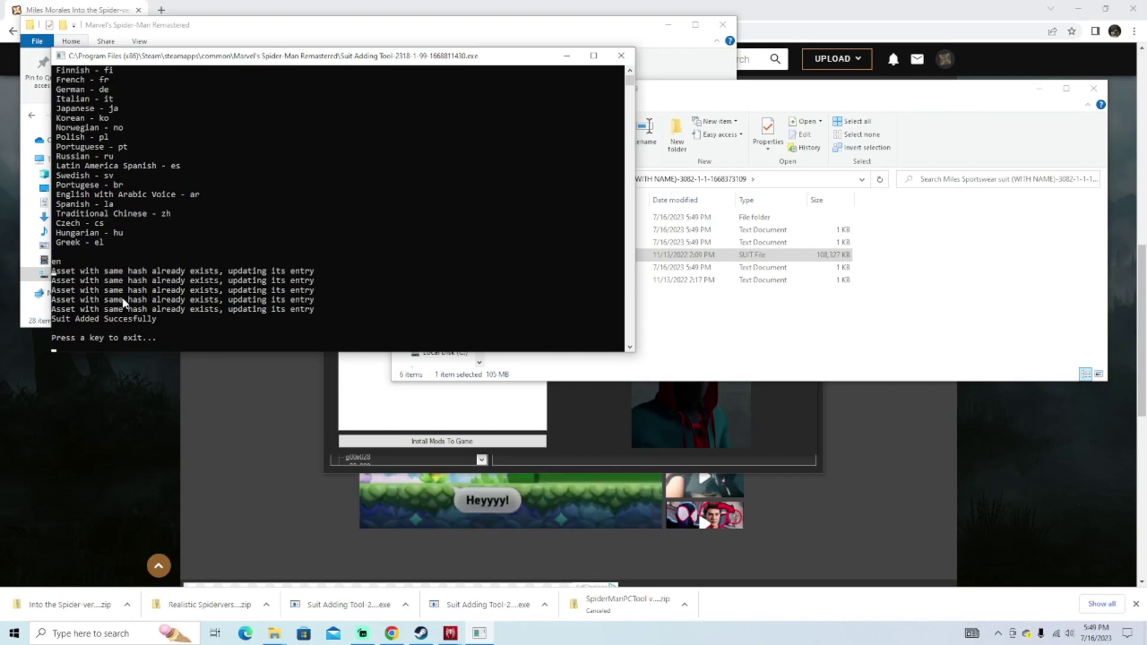
key("Return")
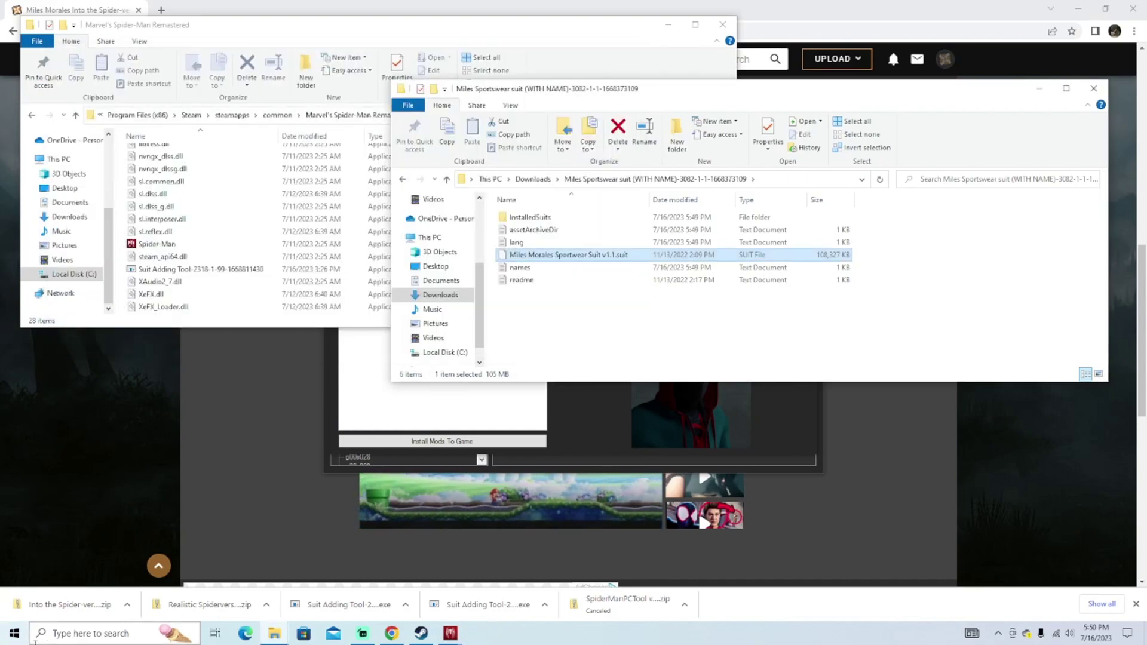
Return to the Mod Manager and install all enabled mods to the game
left_click(352, 338)
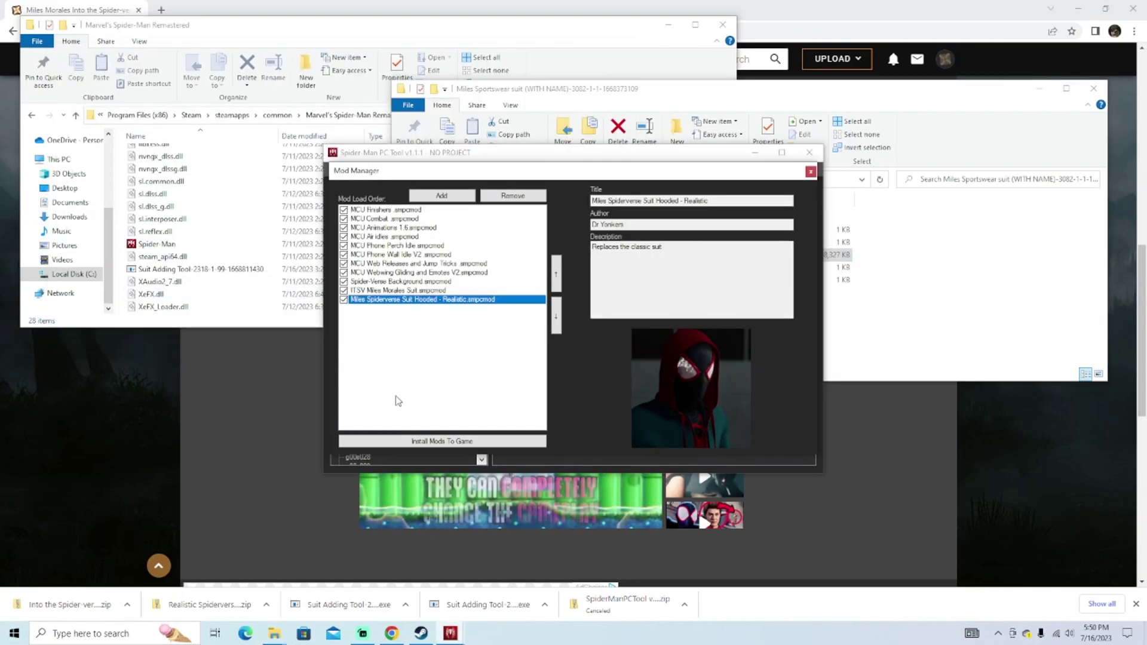
left_click(392, 443)
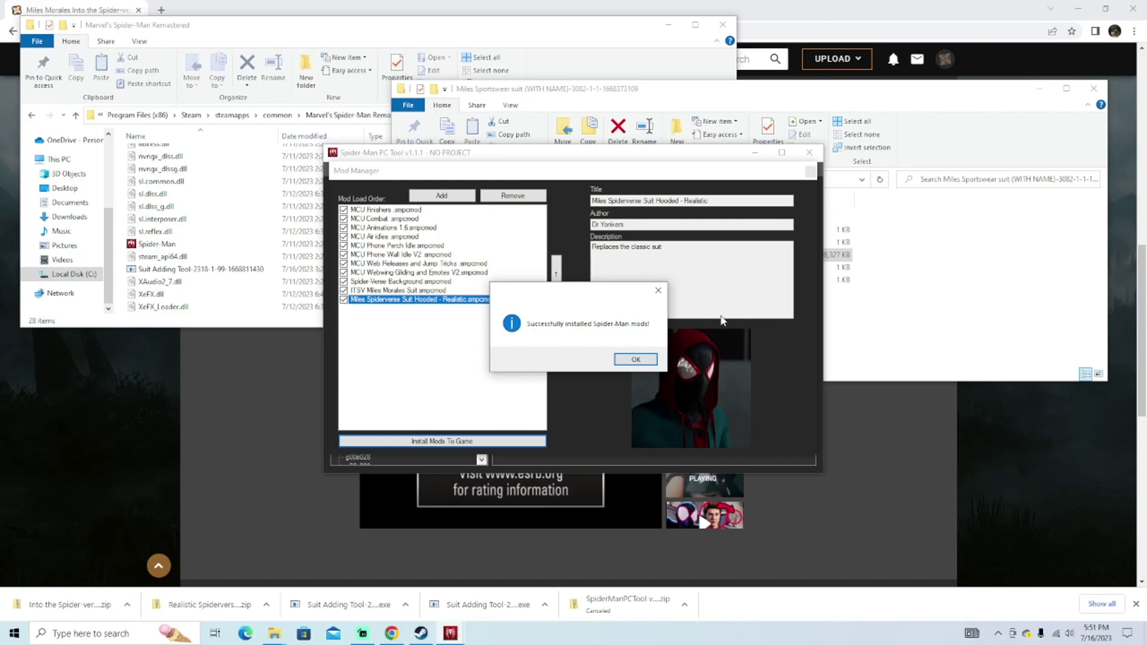
left_click(636, 360)
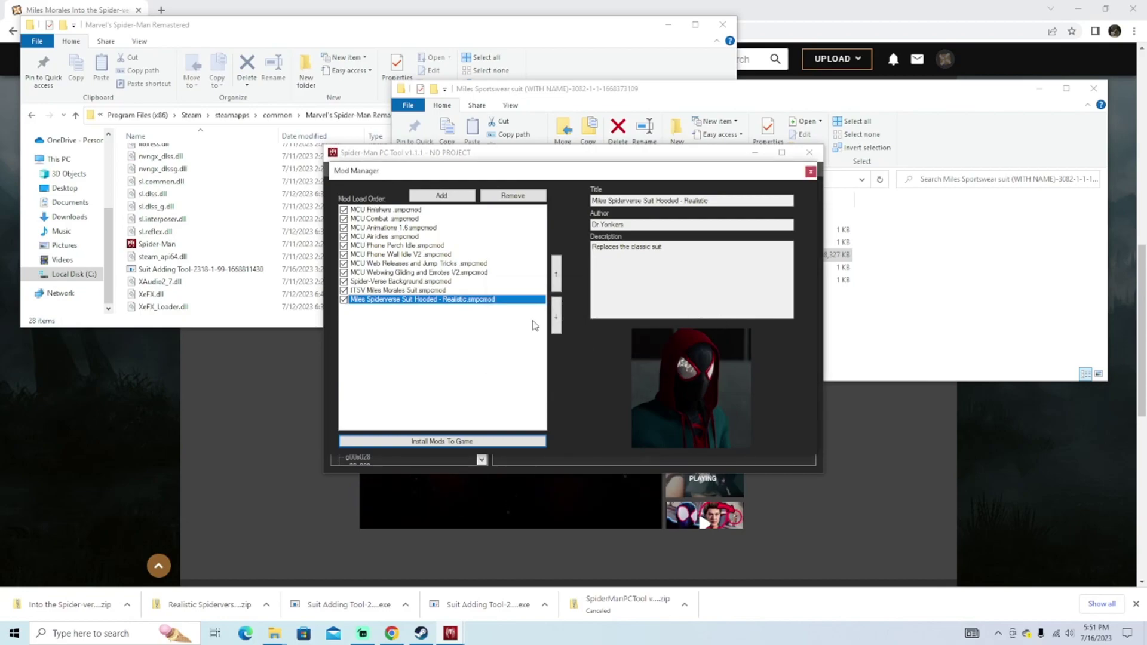
Close the Mod Manager, Spider-Man PC Tool, and the game and Miles Sportswear suit folder windows
left_click(811, 172)
left_click(809, 153)
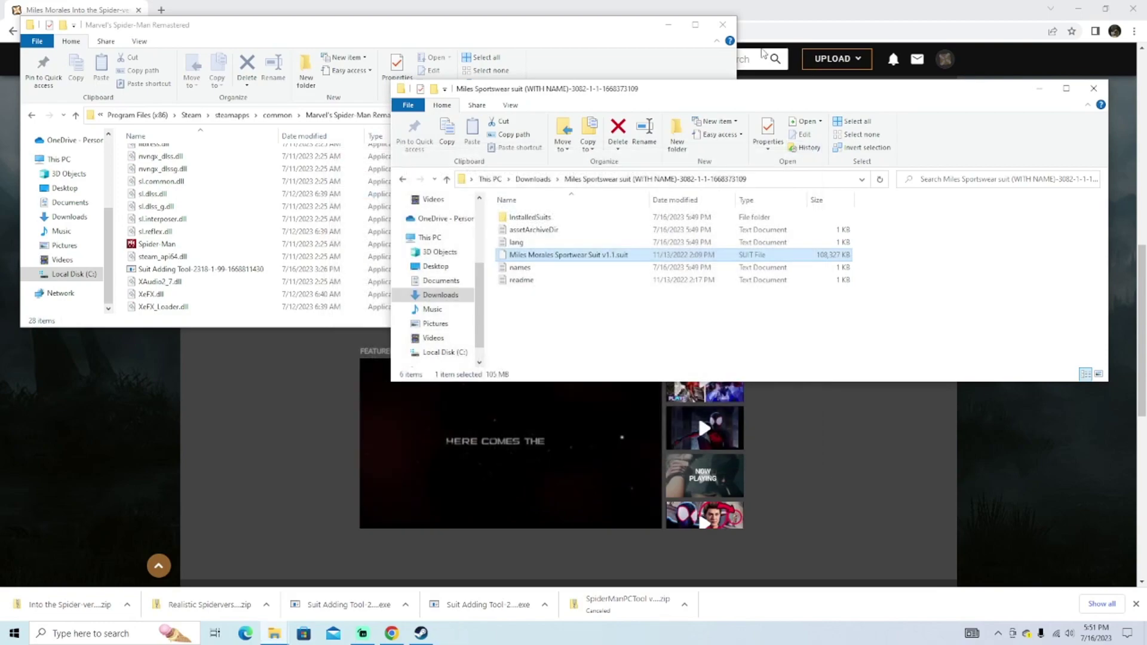
left_click(722, 25)
left_click(1093, 89)
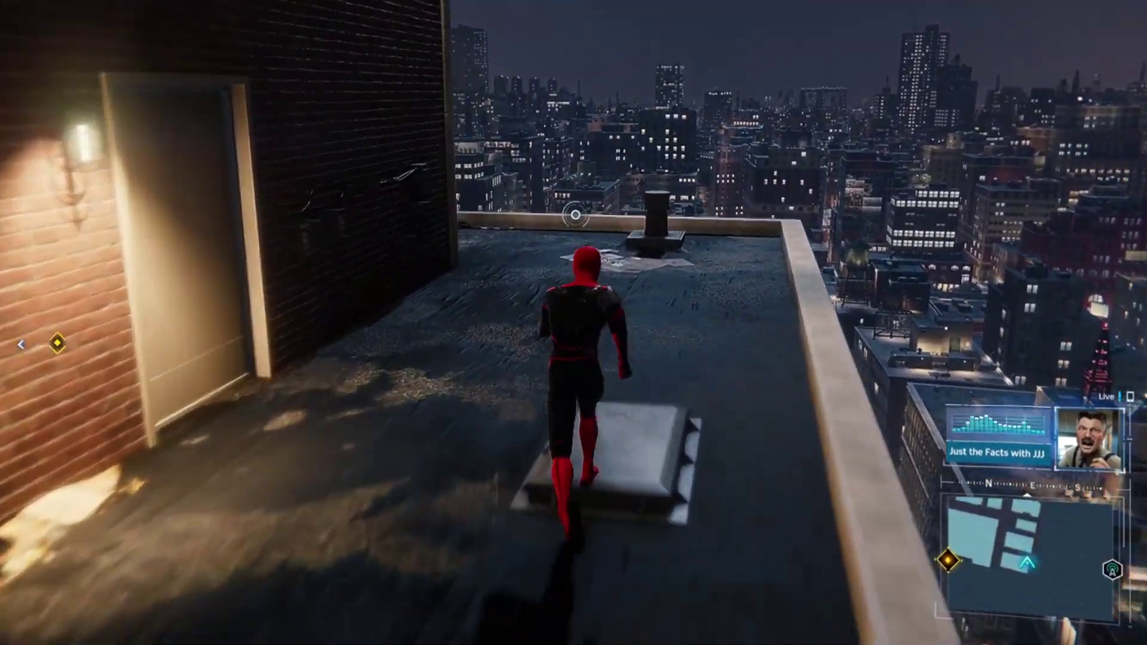
key("space")
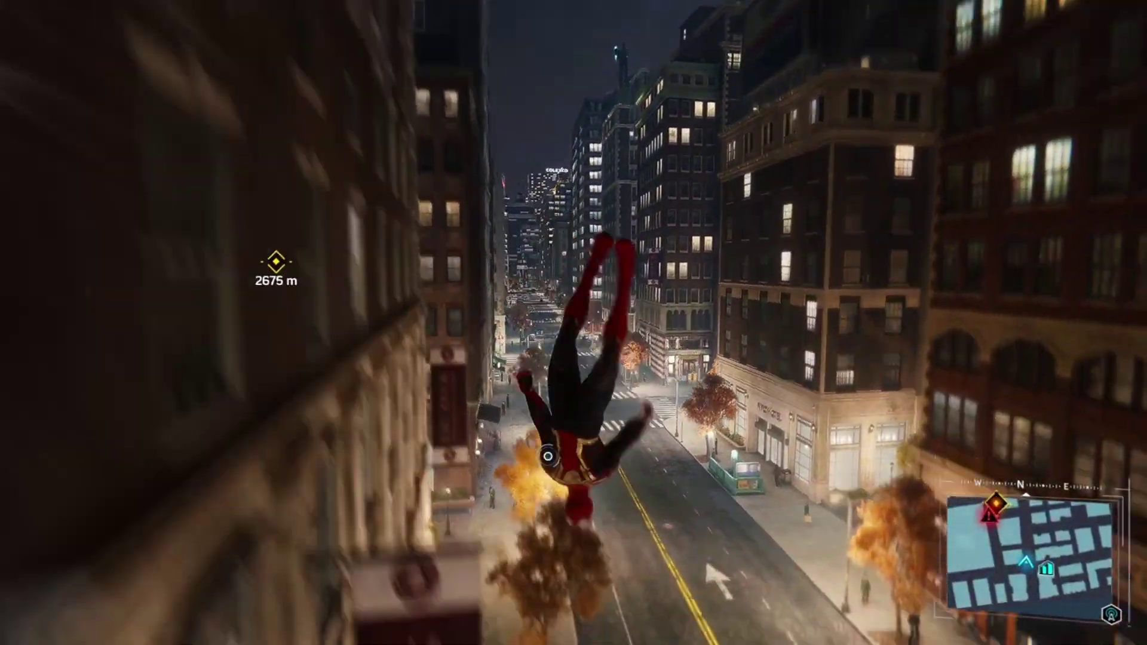
key("shift")
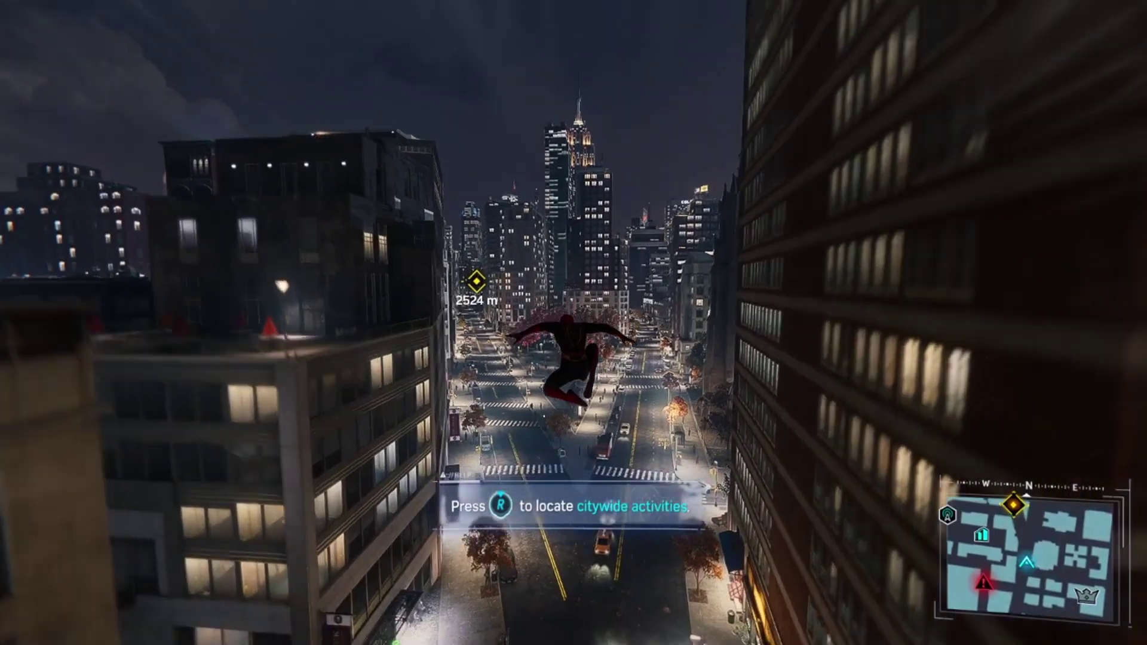